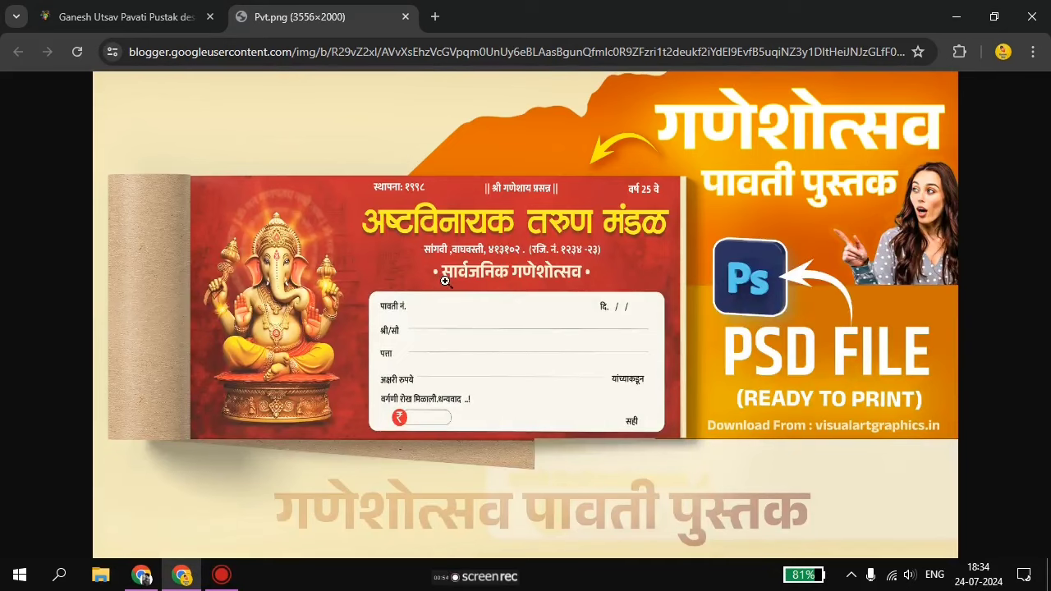
Examine the receipt-book preview image up close, covering the Ganesha artwork, the title text and the form fields
left_click(444, 282)
left_click(456, 291)
left_click(413, 286)
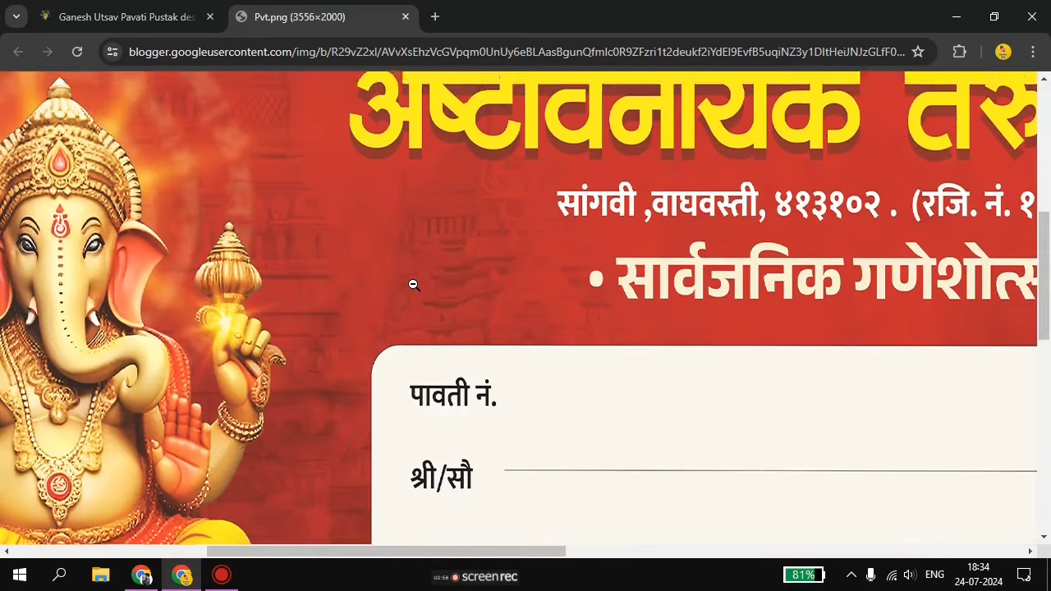
scroll(415, 284, "up", 2)
left_click(671, 297)
left_click(903, 172)
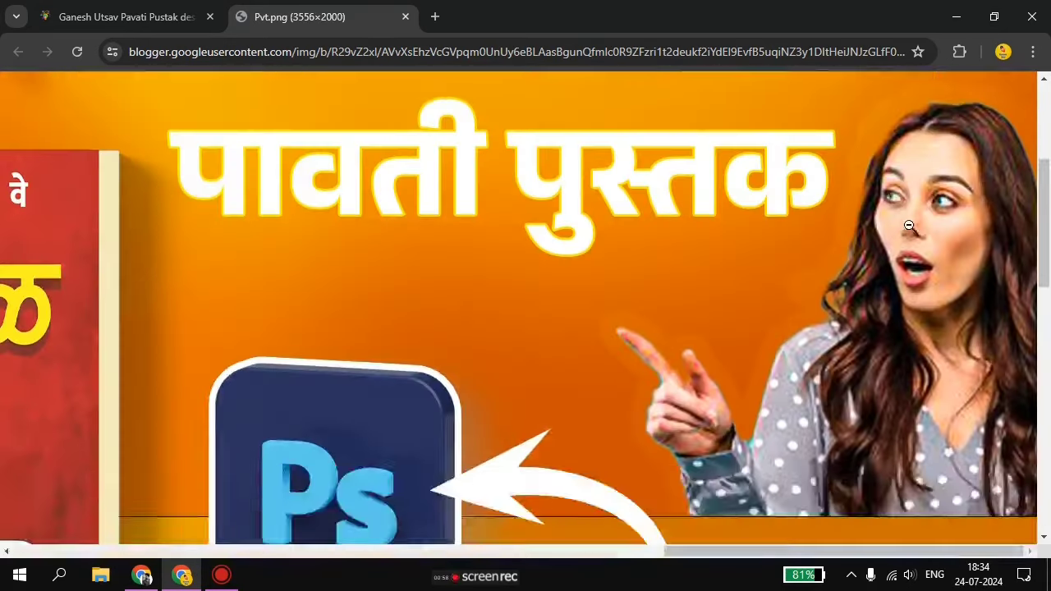
scroll(904, 172, "up", 1)
left_click(598, 299)
left_click(598, 299)
left_click(359, 307)
left_click(359, 307)
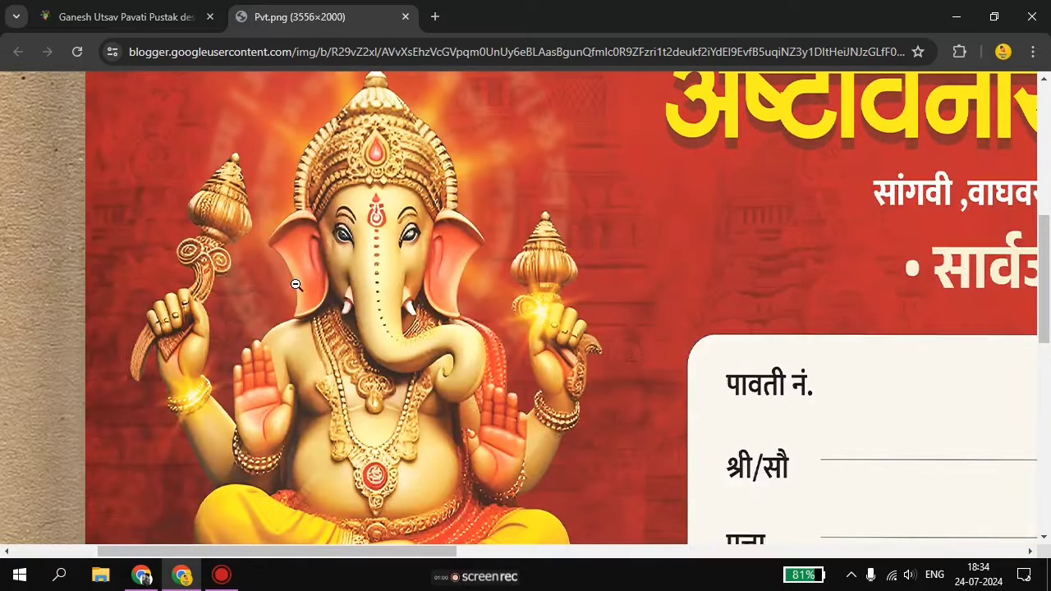
scroll(531, 268, "up", 3)
scroll(531, 269, "down", 5)
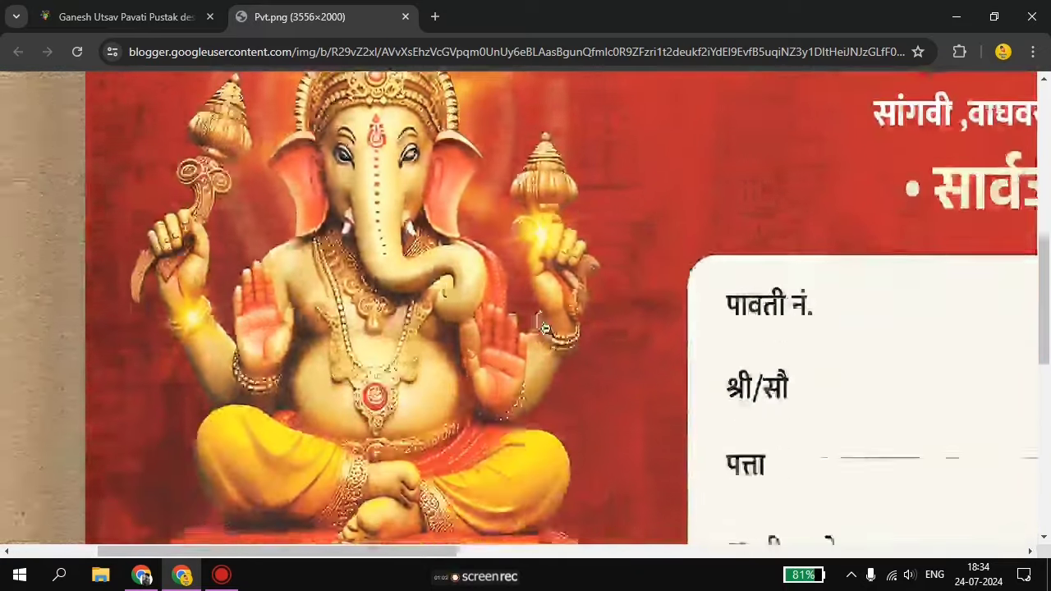
scroll(574, 325, "down", 4)
scroll(574, 325, "down", 2)
scroll(574, 325, "up", 3)
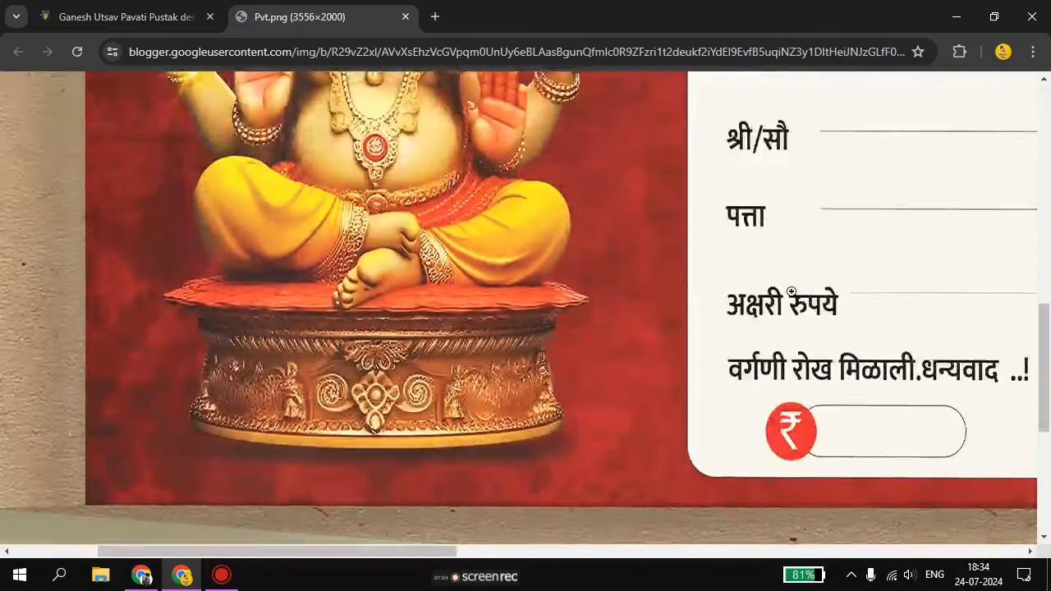
left_click(574, 326)
Close the preview image and request the PSD file download on the Ganesh Utsav Pavati Pustak page
left_click(124, 16)
left_click(361, 20)
left_click(405, 16)
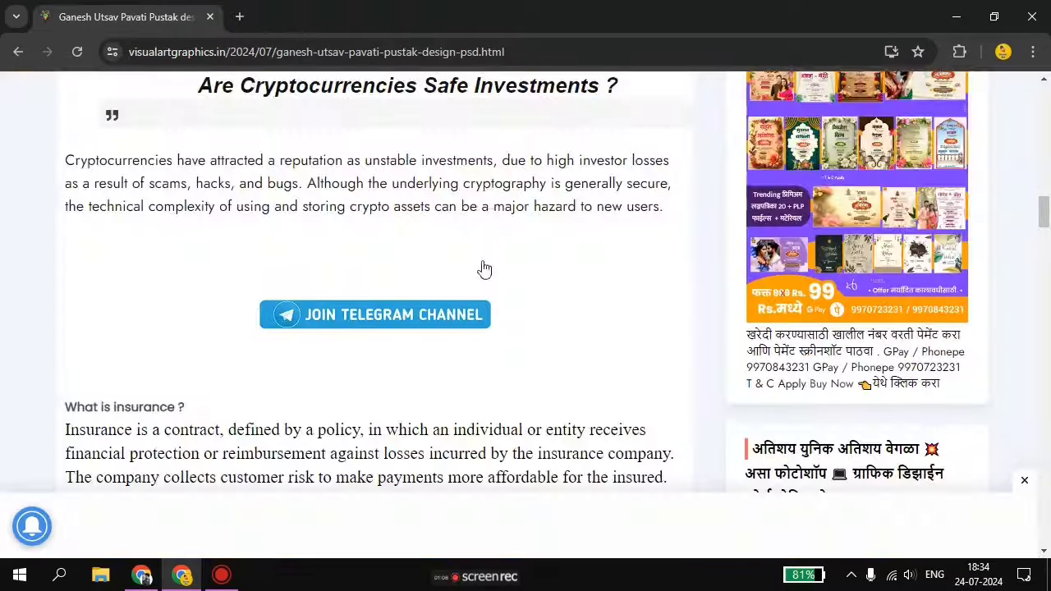
scroll(421, 208, "down", 2)
scroll(392, 202, "down", 6)
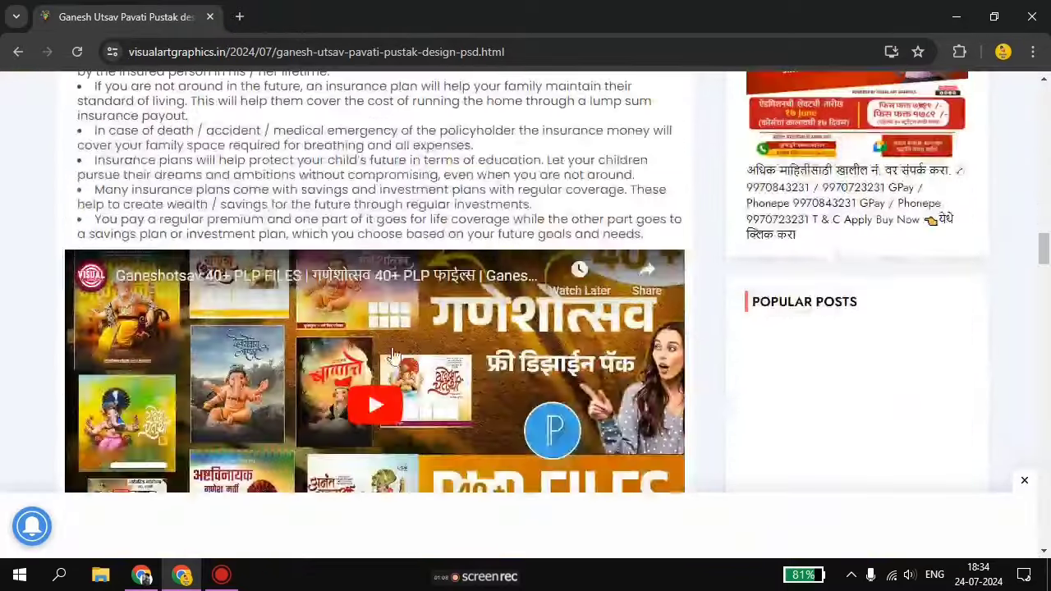
scroll(362, 312, "down", 5)
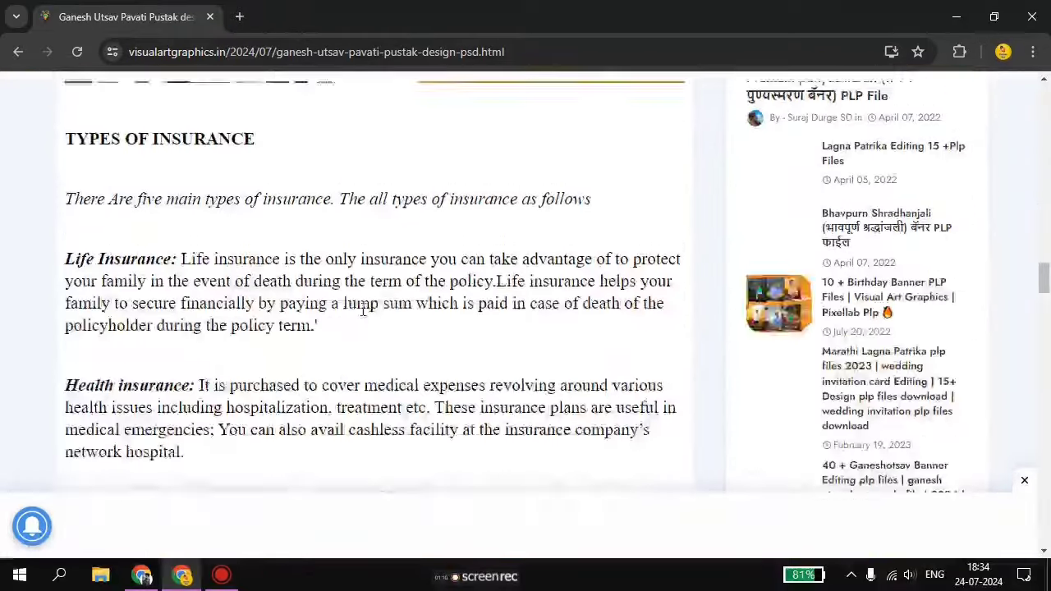
scroll(287, 306, "up", 6)
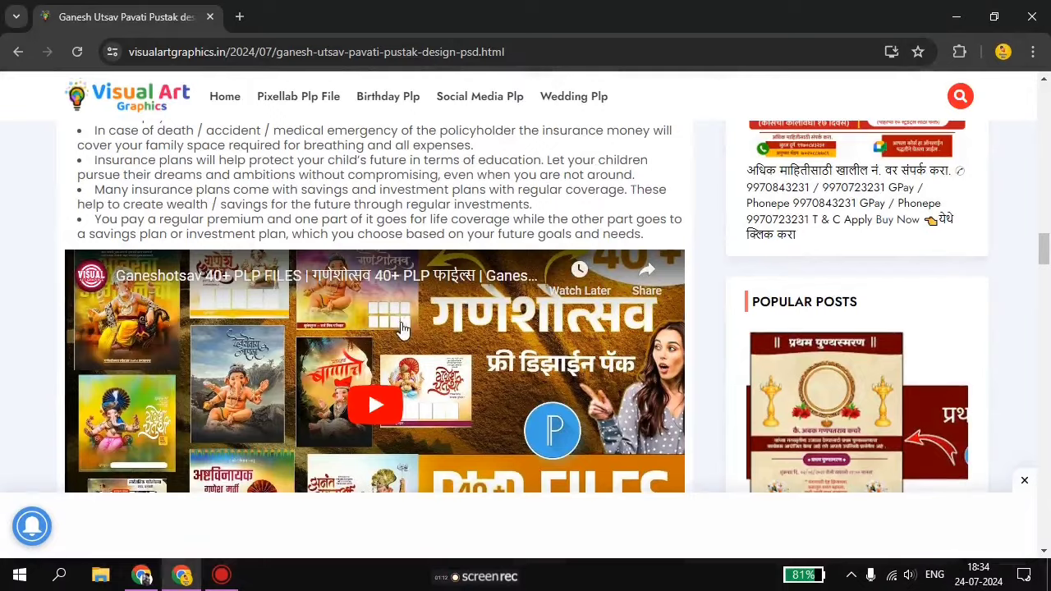
scroll(405, 328, "down", 2)
scroll(402, 327, "down", 12)
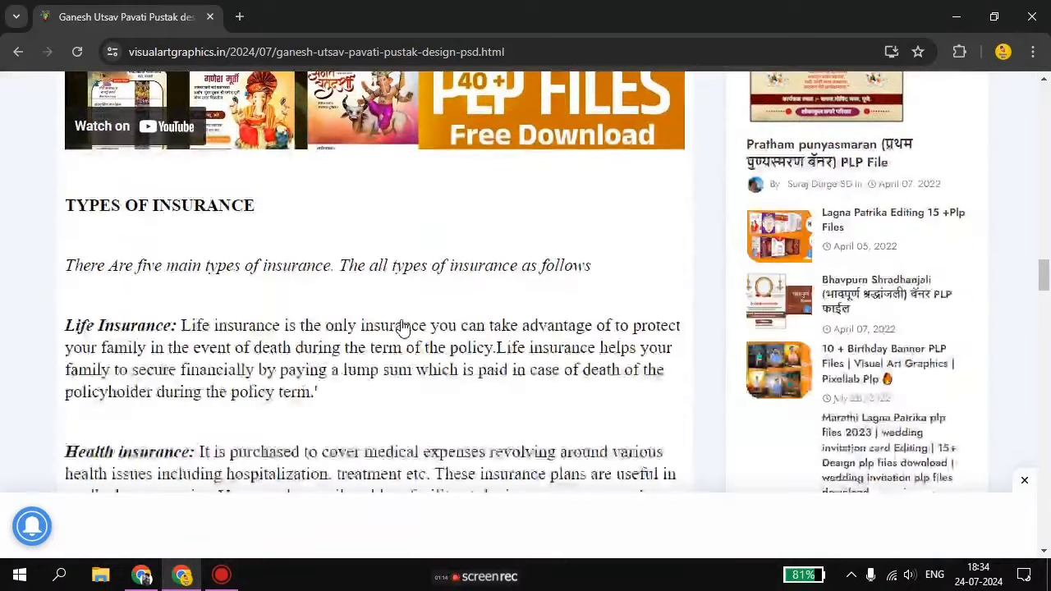
scroll(402, 328, "down", 10)
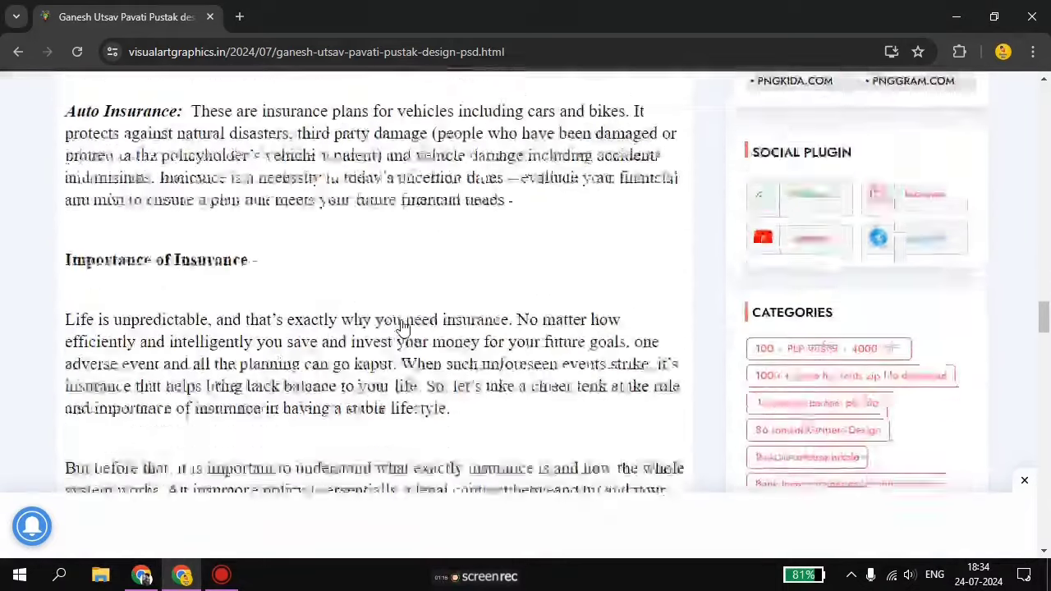
scroll(402, 328, "down", 5)
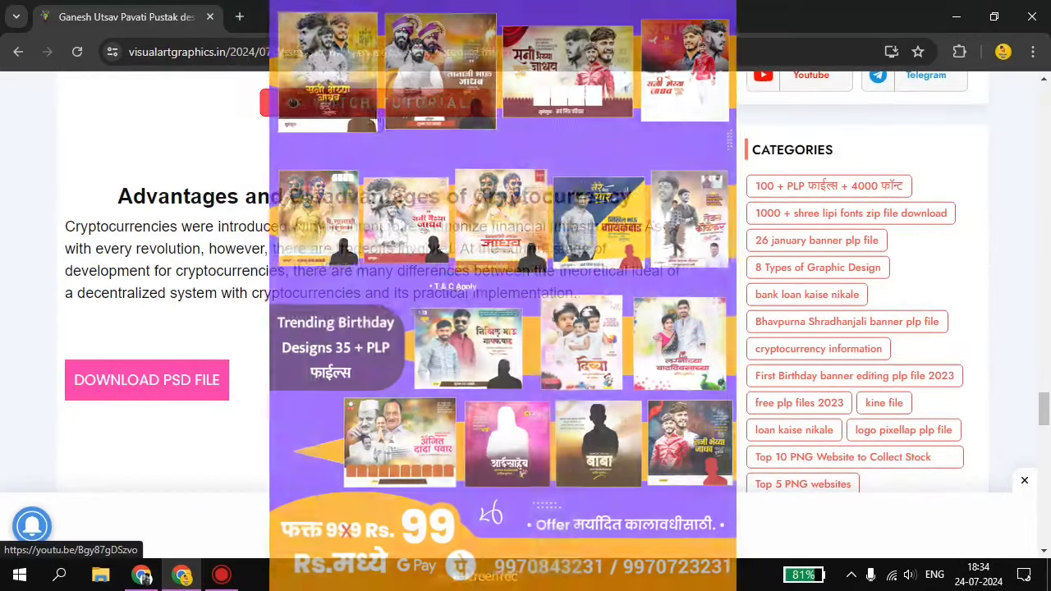
scroll(188, 315, "down", 1)
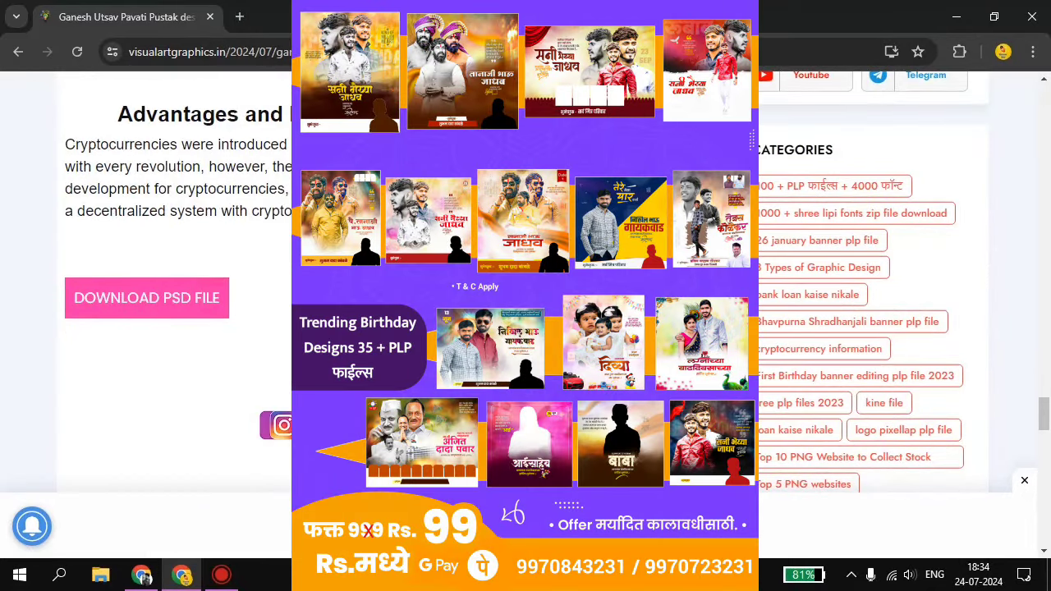
scroll(378, 275, "down", 10)
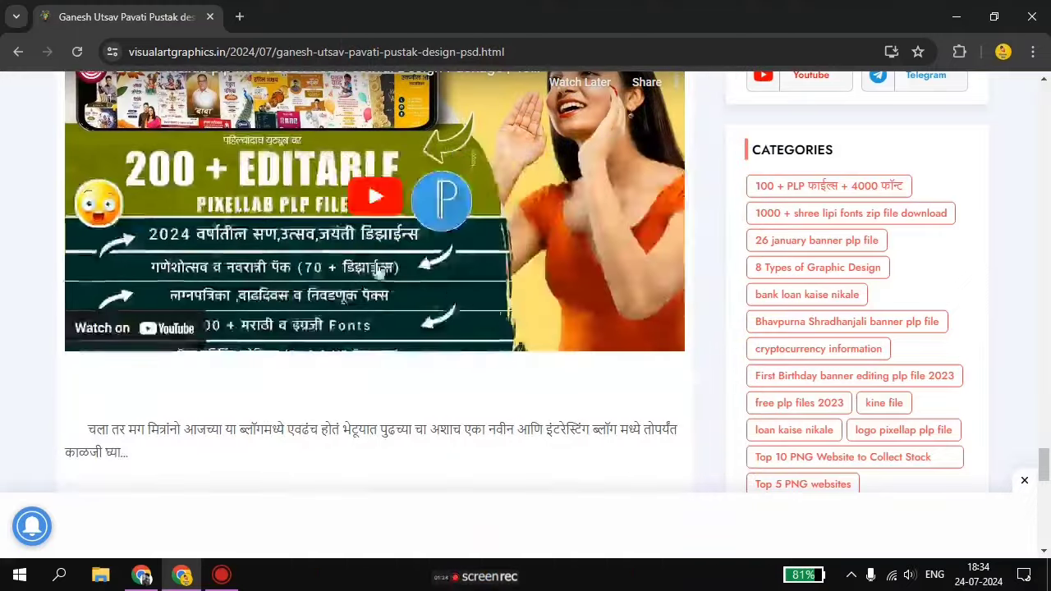
scroll(367, 320, "up", 10)
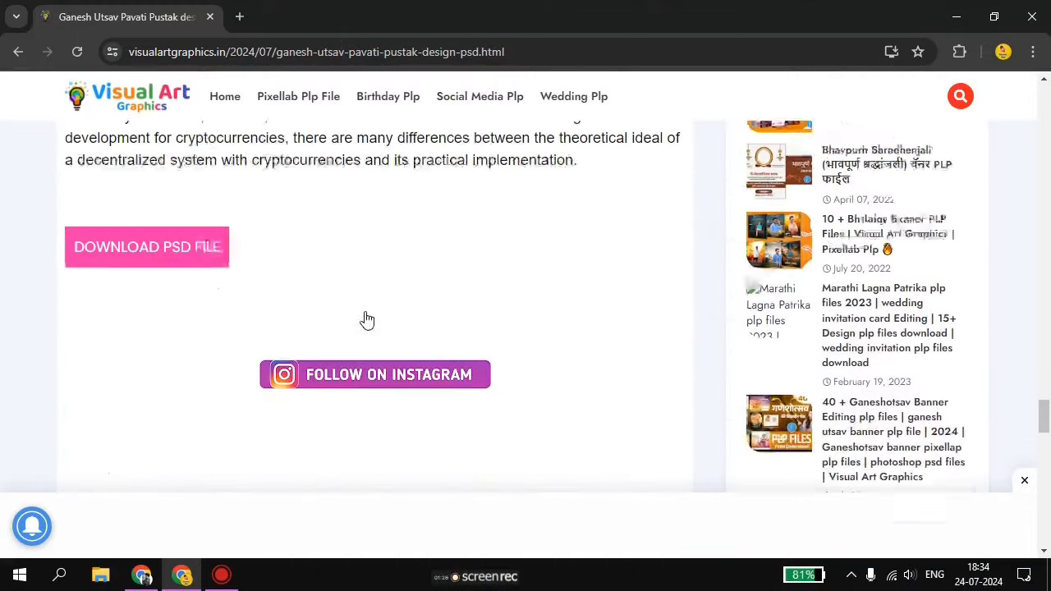
left_click(201, 308)
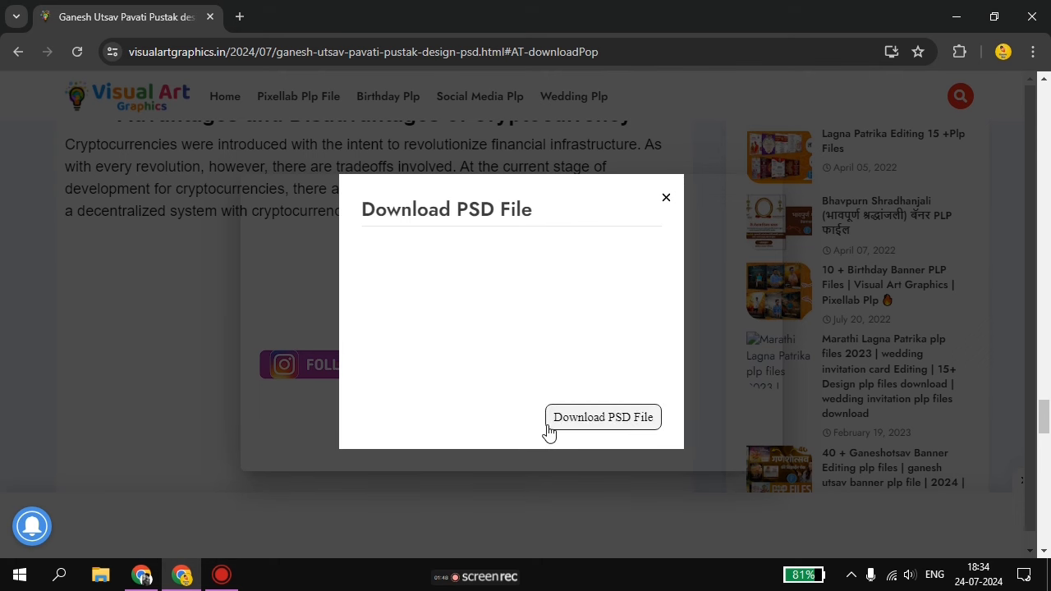
Continue to the Google Drive file and download Ganeshotsav Pavati Pustak PSD By Visual Art Graphics.zip without a virus scan
left_click(594, 429)
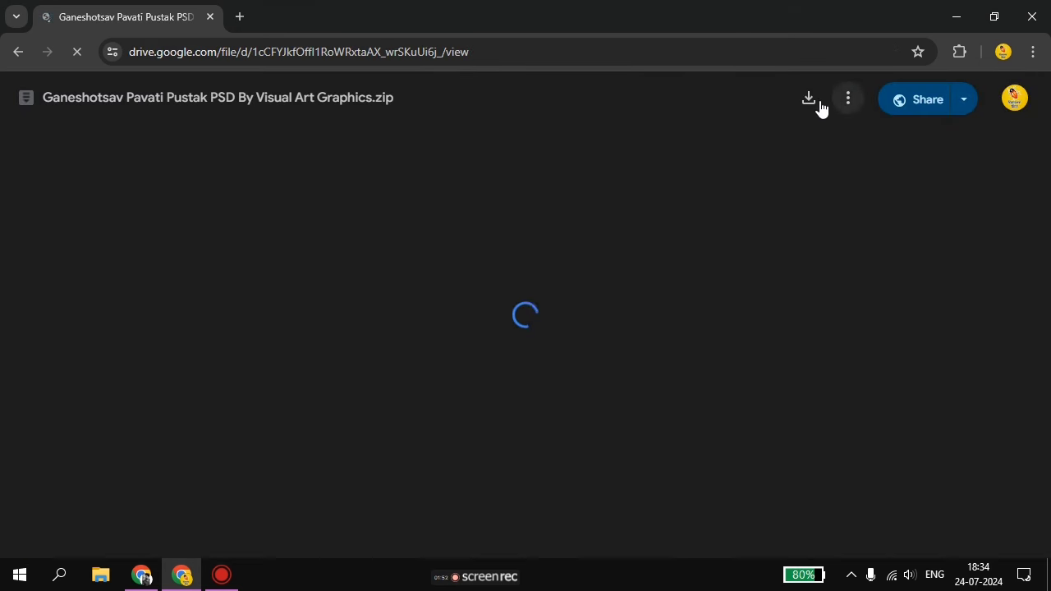
left_click(809, 98)
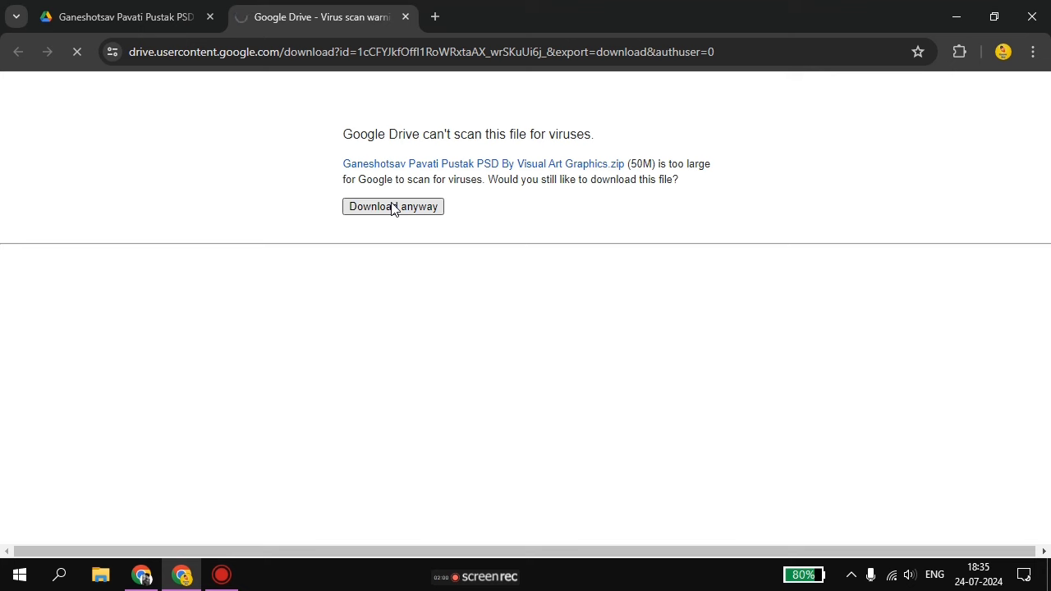
left_click(393, 207)
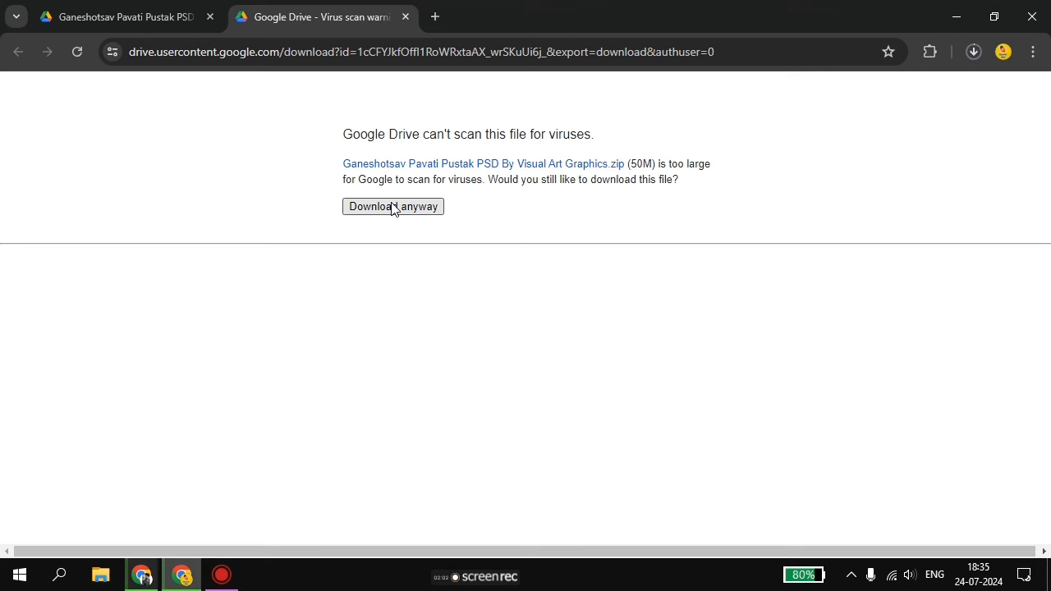
Switch to File Explorer and open the PSD in the Downloads folder "Ganeshotsav Pavati Pustak PSD By Visual Art Graphics" in Photoshop
key("super+d")
right_click(398, 205)
left_click(432, 244)
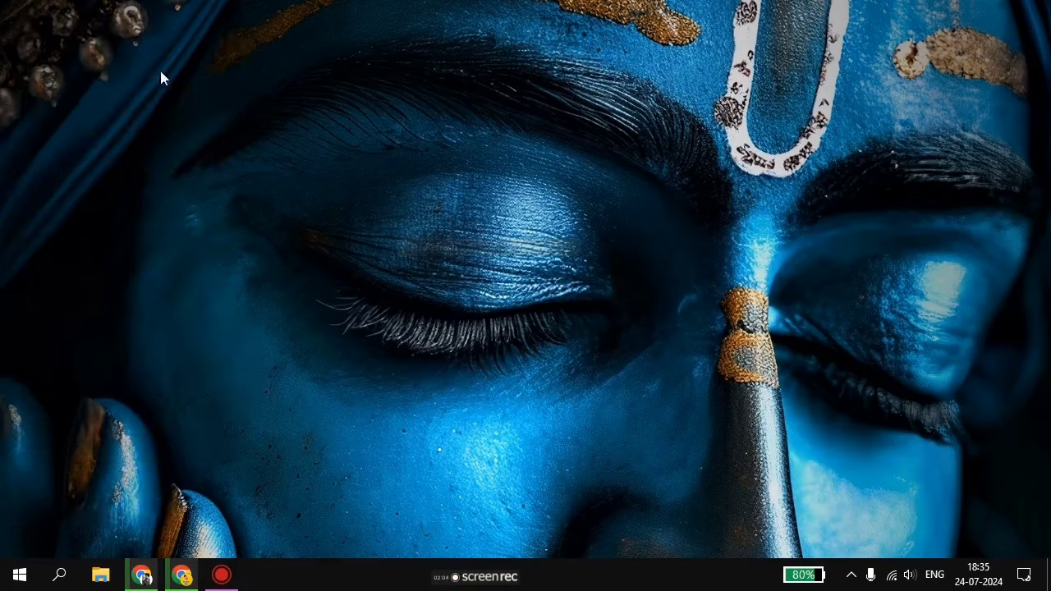
double_click(50, 29)
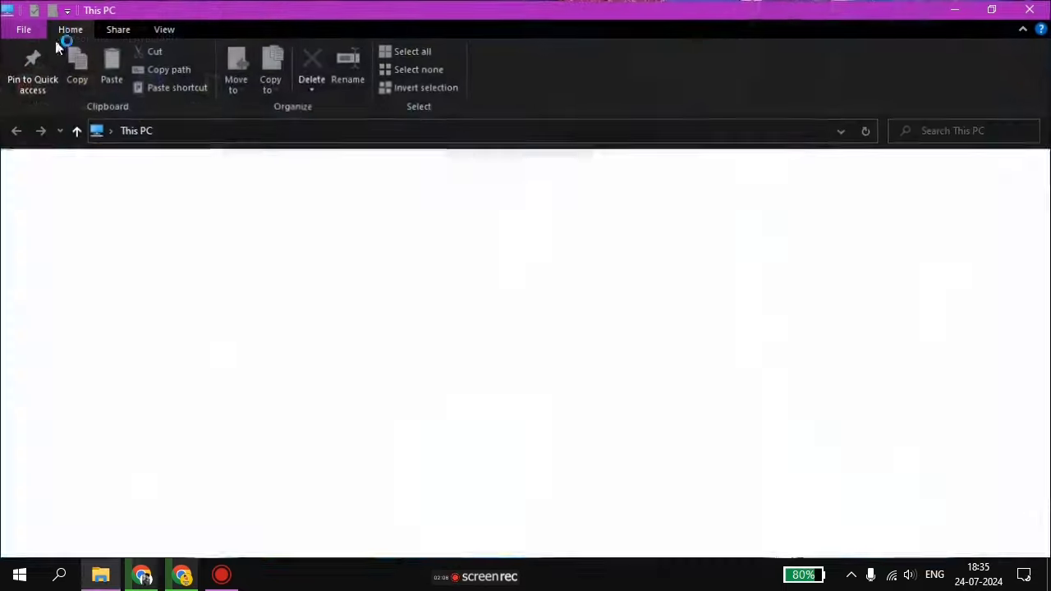
left_click(112, 195)
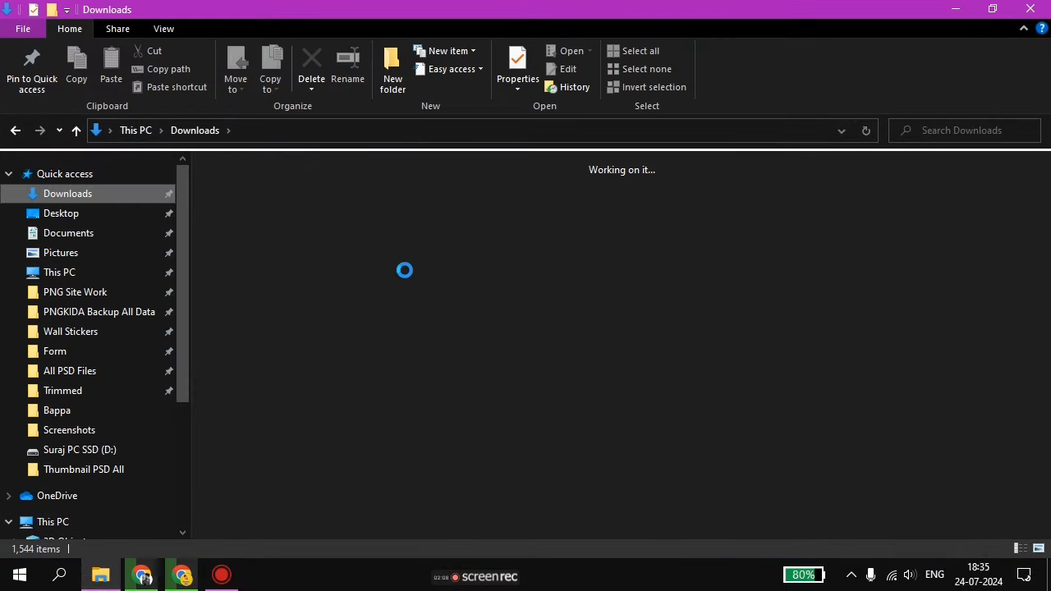
double_click(756, 393)
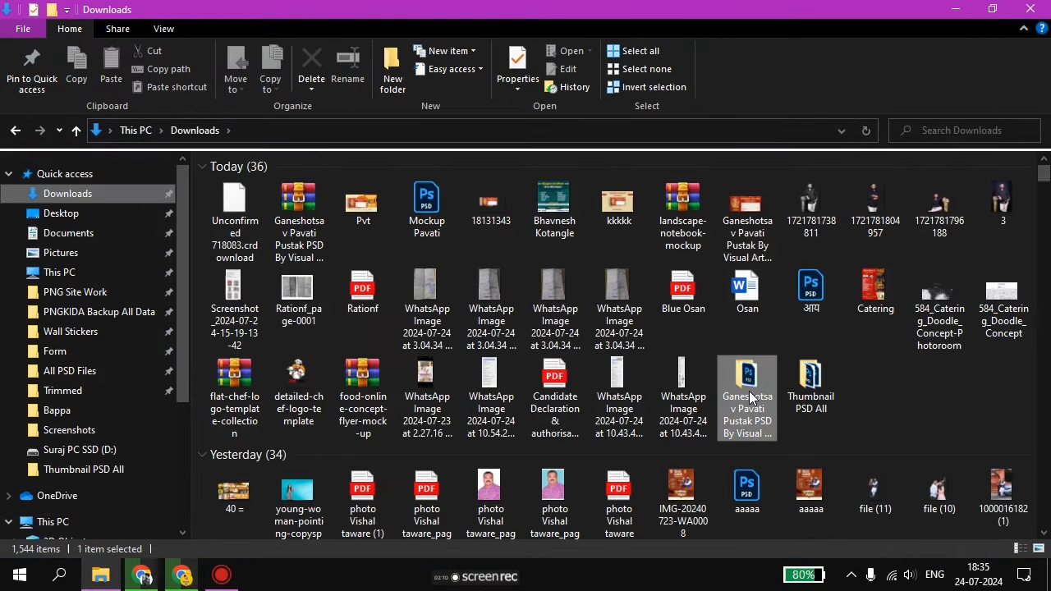
left_click(337, 189)
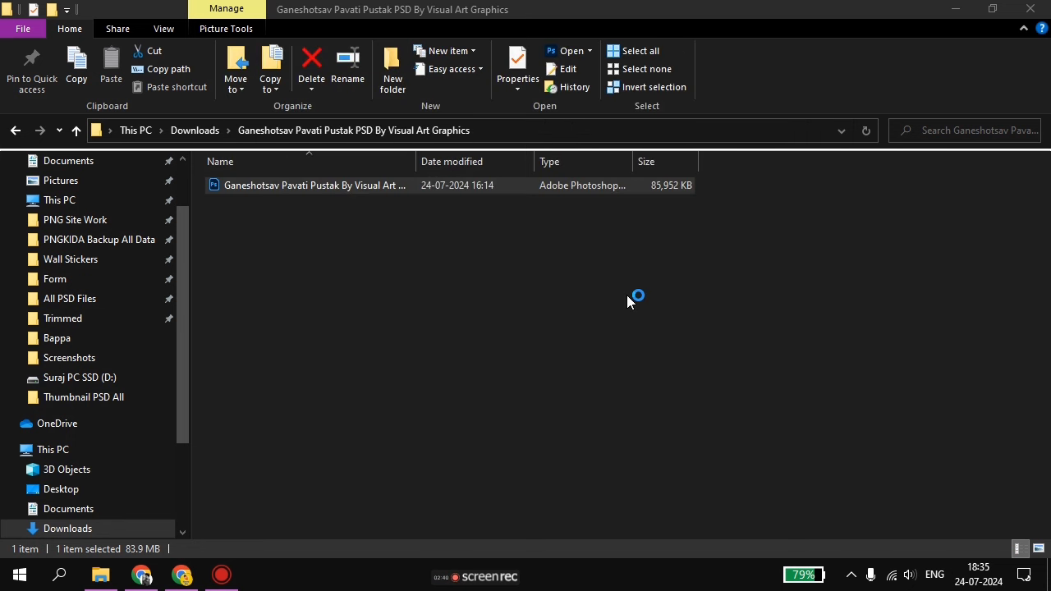
right_click(627, 303)
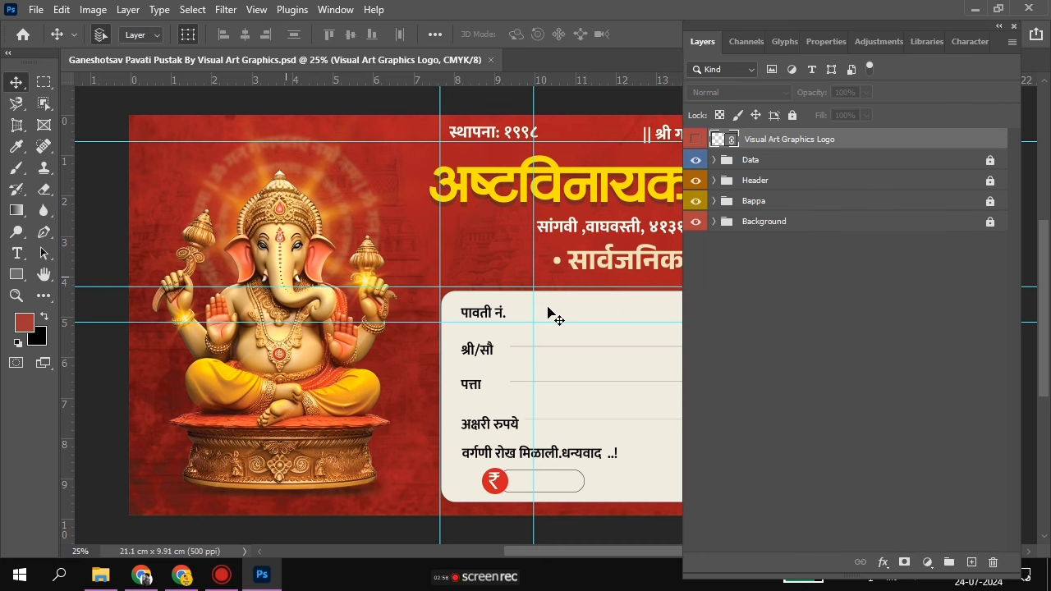
Hide the guides and fit the entire receipt design in the visible canvas area
key("ctrl+minus")
left_click(716, 420)
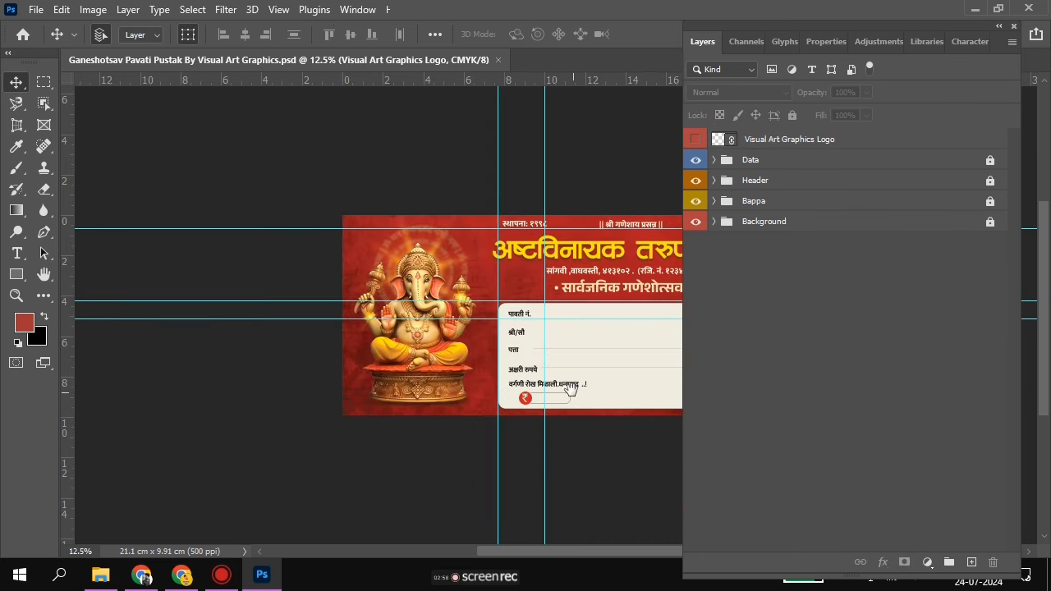
left_click_drag(585, 390, 421, 374)
key("ctrl+semicolon")
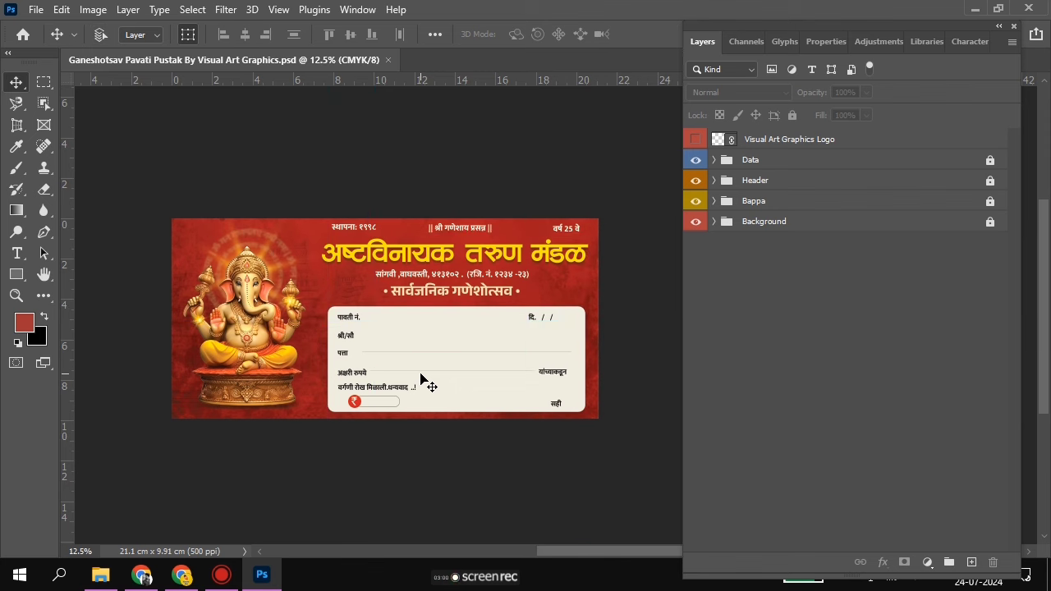
key("ctrl+plus")
key("z")
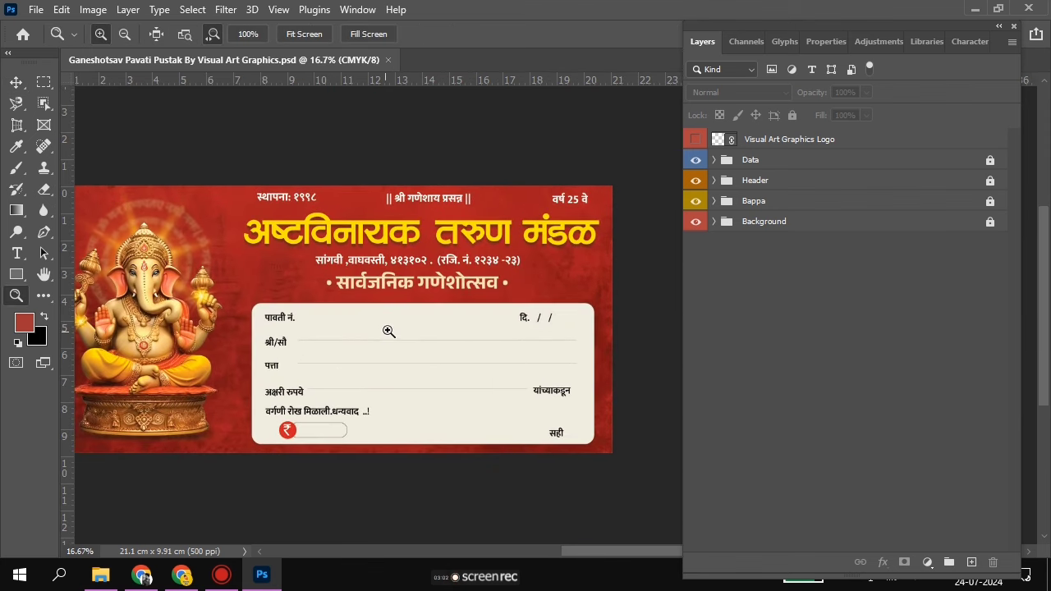
left_click_drag(420, 328, 481, 367)
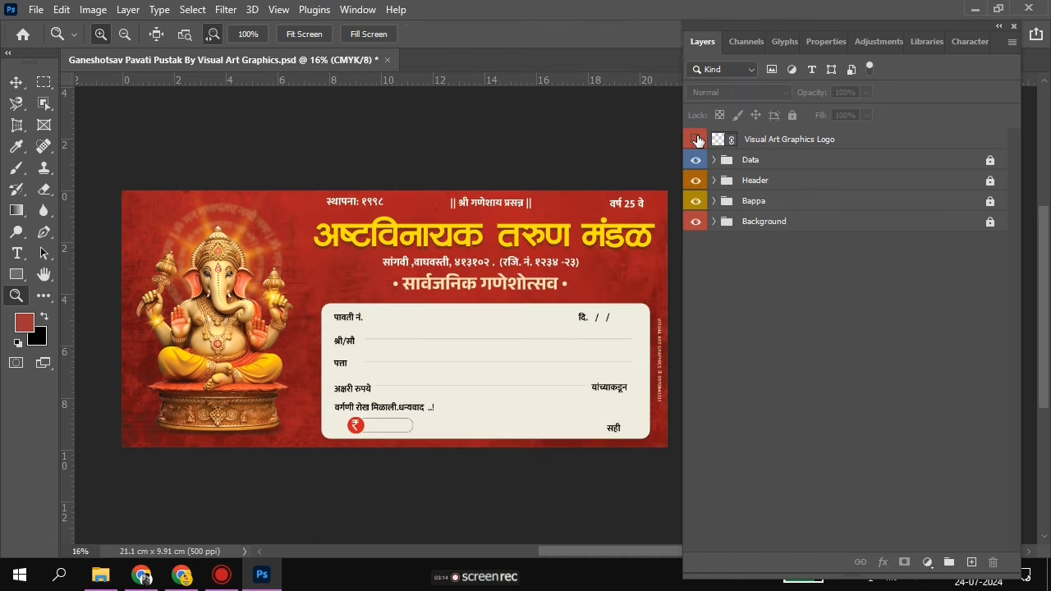
Toggle the visibility of the Visual Art Graphics Logo layer and the Data group to inspect their contents
left_click(696, 139)
left_click(696, 140)
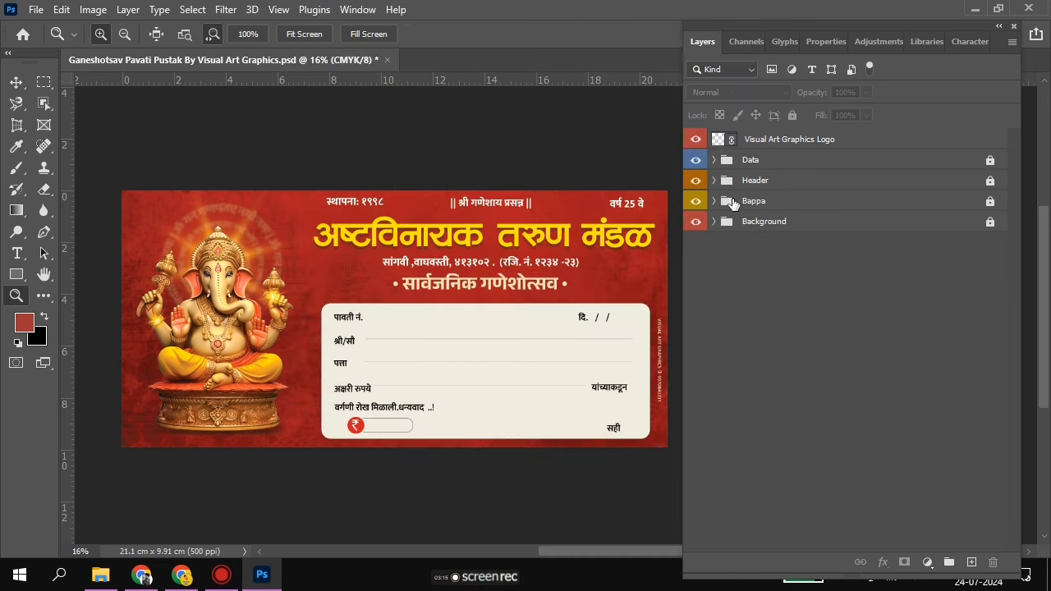
left_click(696, 161)
left_click(697, 161)
Unlock and expand the Data group, toggling its visibility to check which part of the receipt it holds
left_click(990, 160)
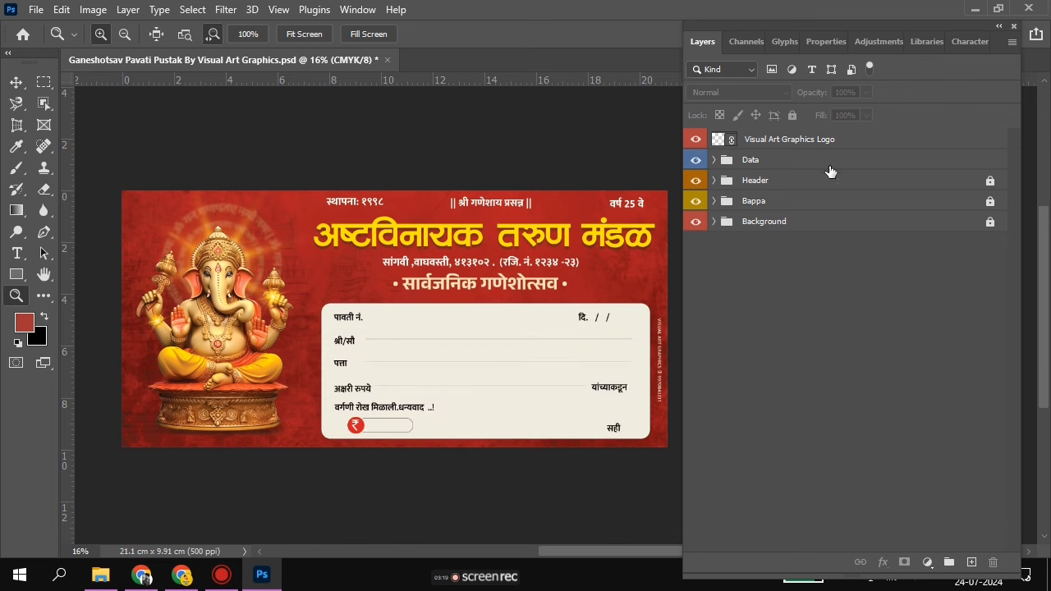
left_click(714, 160)
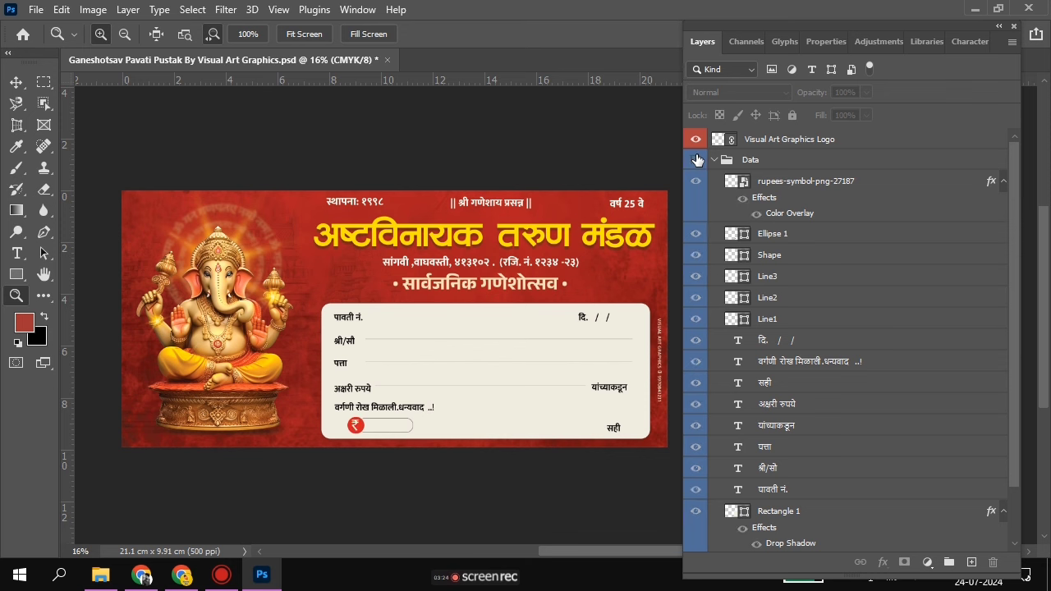
left_click(696, 160)
left_click(696, 160)
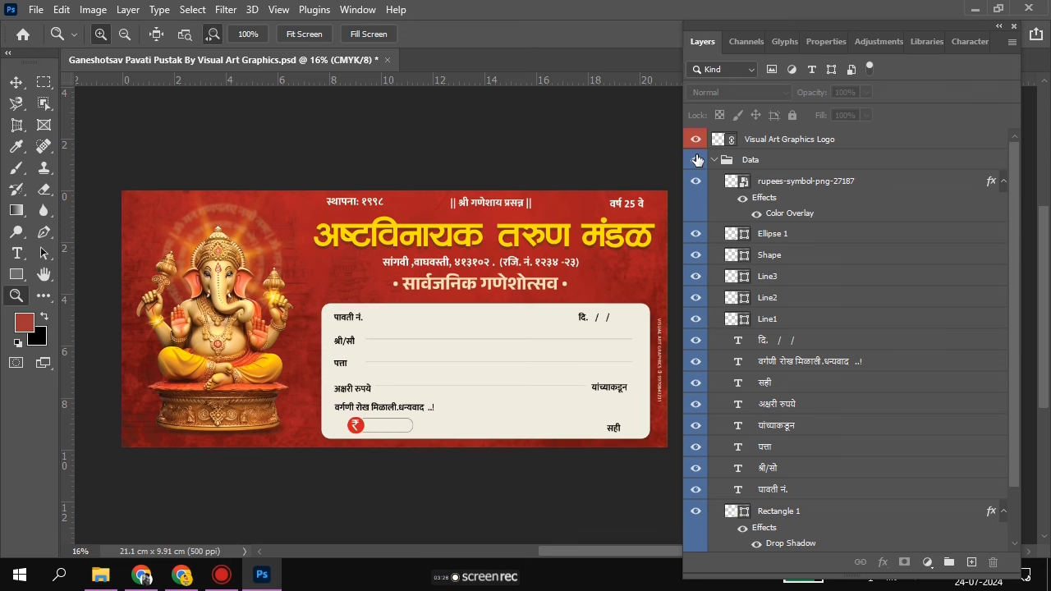
left_click(697, 160)
Toggle individual layers inside the Data group, including Ellipse 1 and several text layers, to check what each one controls
left_click(697, 174)
left_click(697, 234)
left_click(697, 234)
left_click(697, 341)
left_click(699, 341)
left_click(696, 362)
left_click(700, 426)
left_click(694, 447)
Collapse the Data group and hide it
left_click(715, 161)
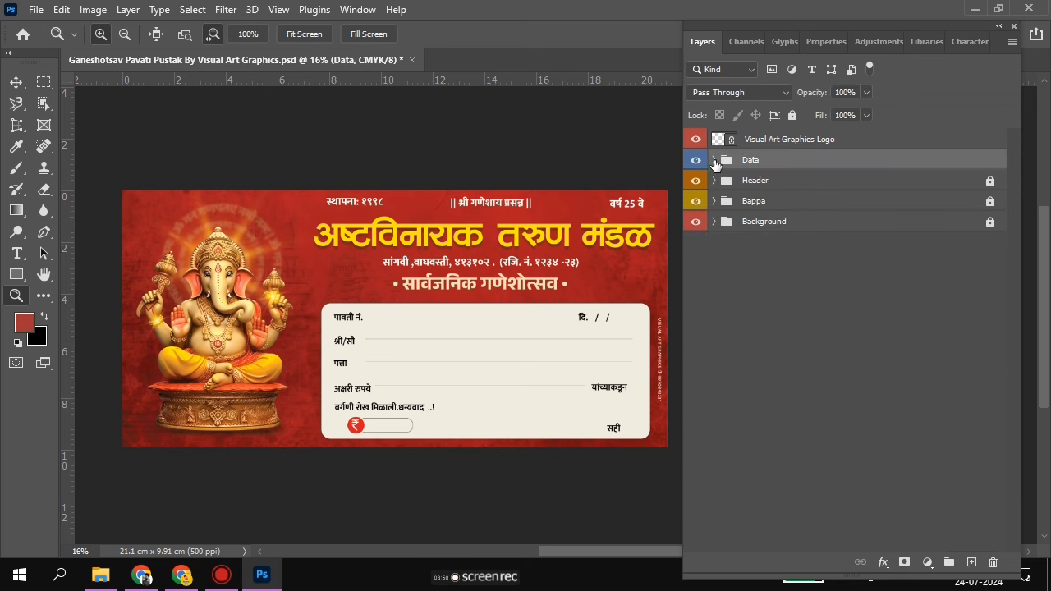
left_click(695, 162)
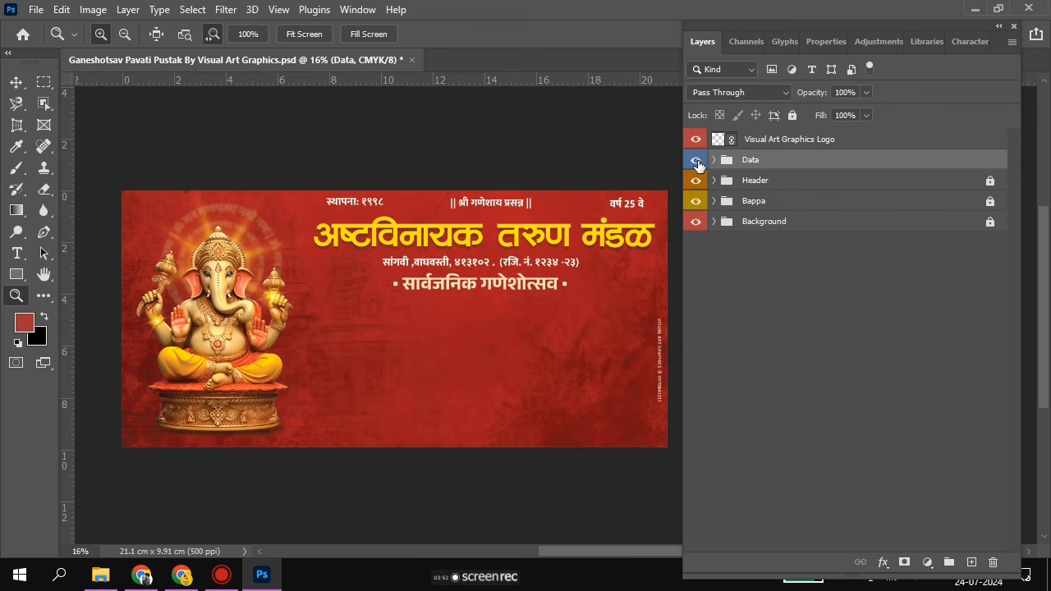
Expand the Data group and toggle the visibility of the Rectangle 1 layer to check what it controls
left_click(715, 164)
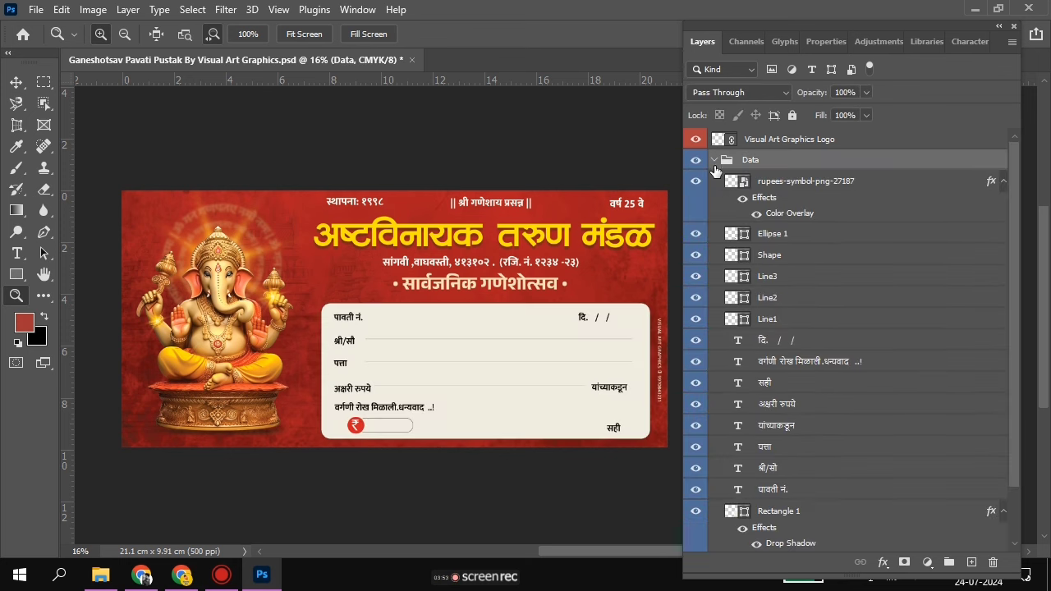
left_click(696, 514)
left_click(696, 514)
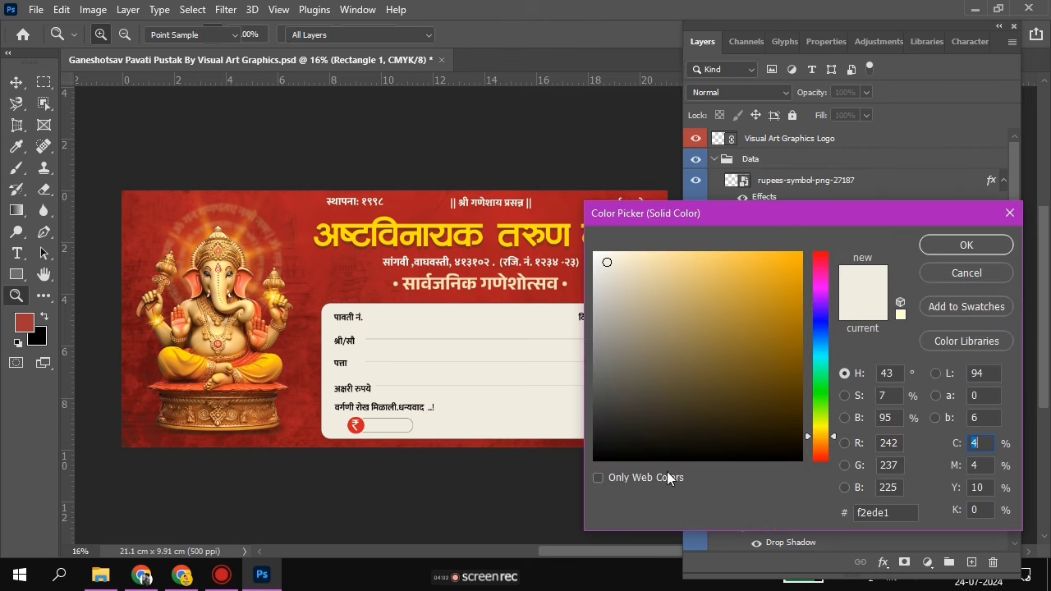
Try brown, title yellow (#ffe400) and white (#ffffff) as the fill color of the Rectangle 1 shape, and cancel the color change
left_click(718, 358)
left_click(778, 341)
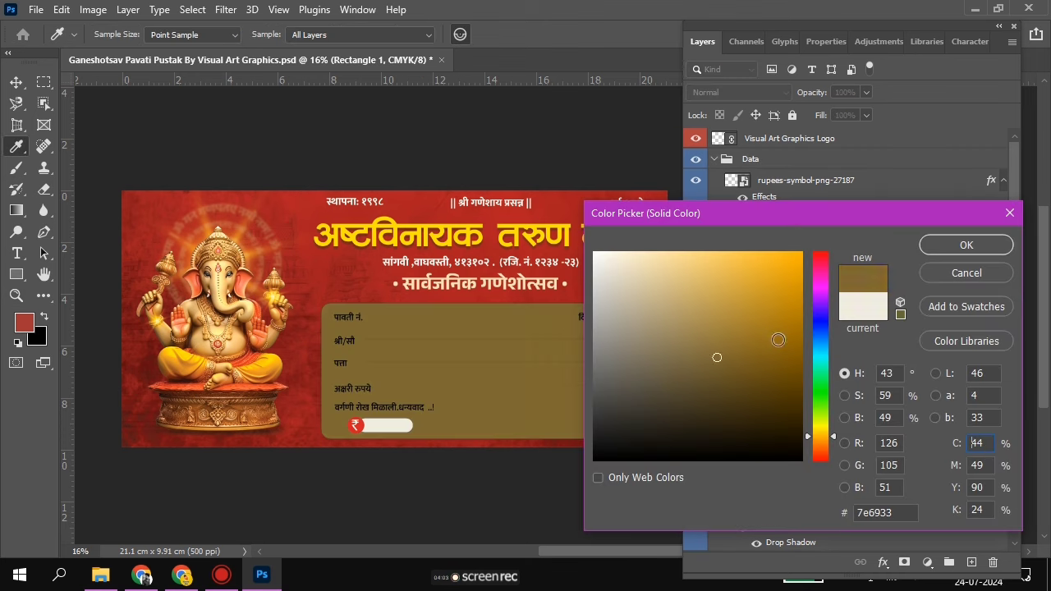
left_click(400, 239)
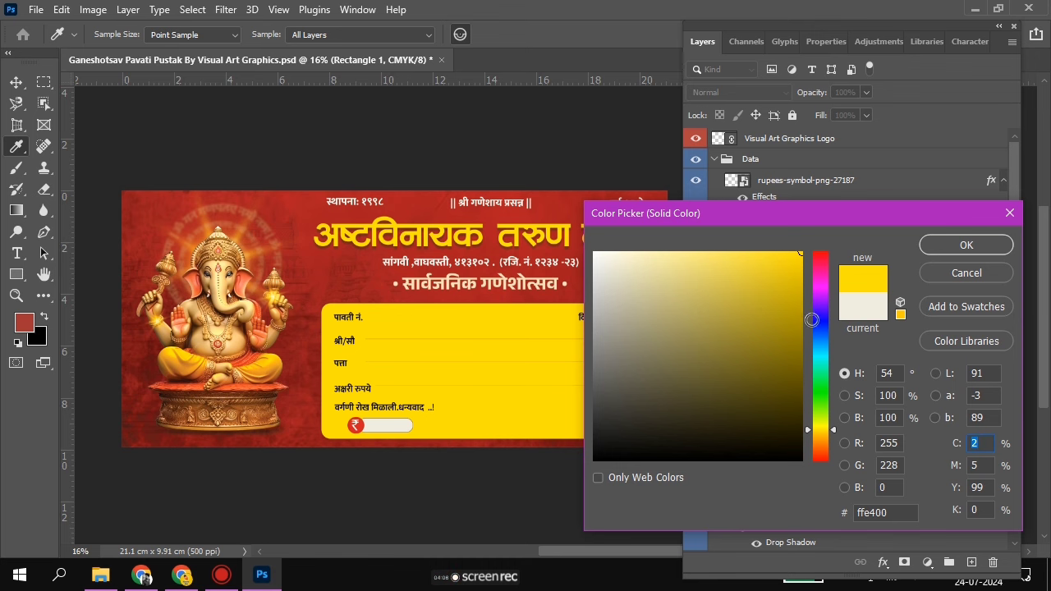
left_click(687, 286)
left_click_drag(641, 276, 561, 236)
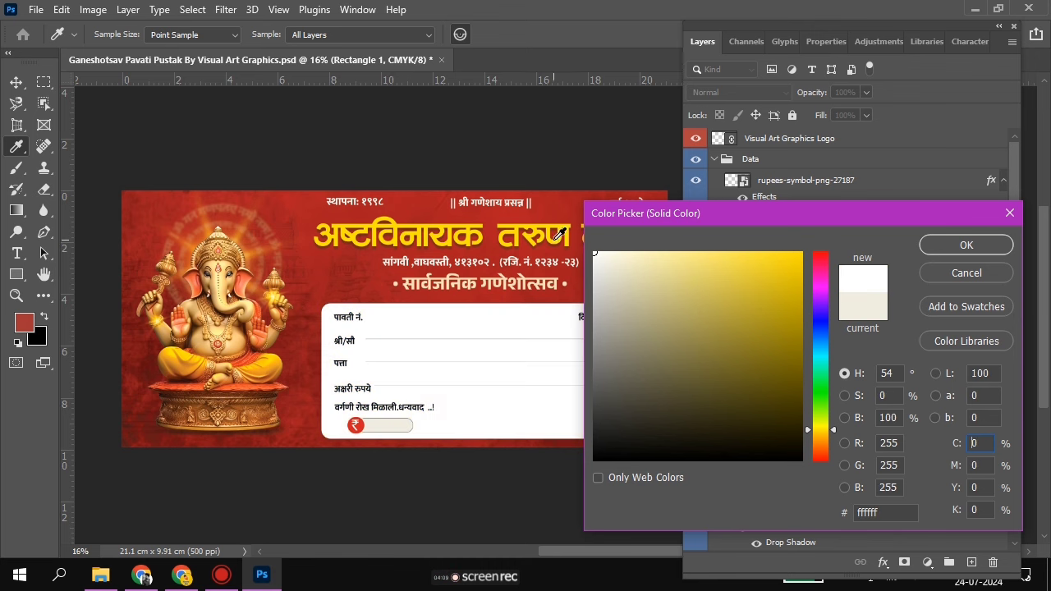
left_click(947, 280)
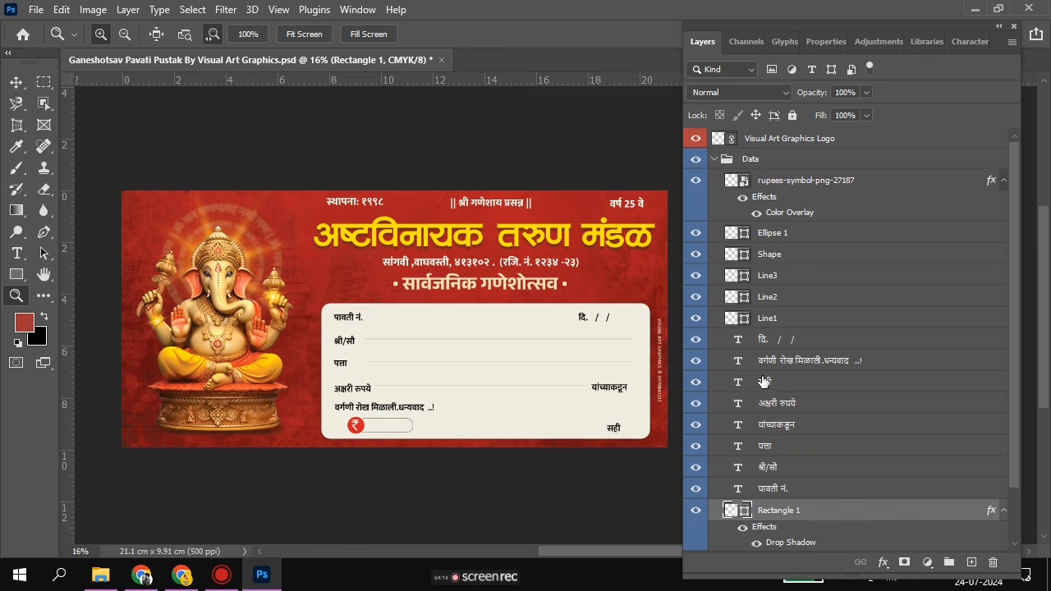
Collapse the Data group, check its visibility and lock the whole group again
left_click(714, 160)
left_click(696, 159)
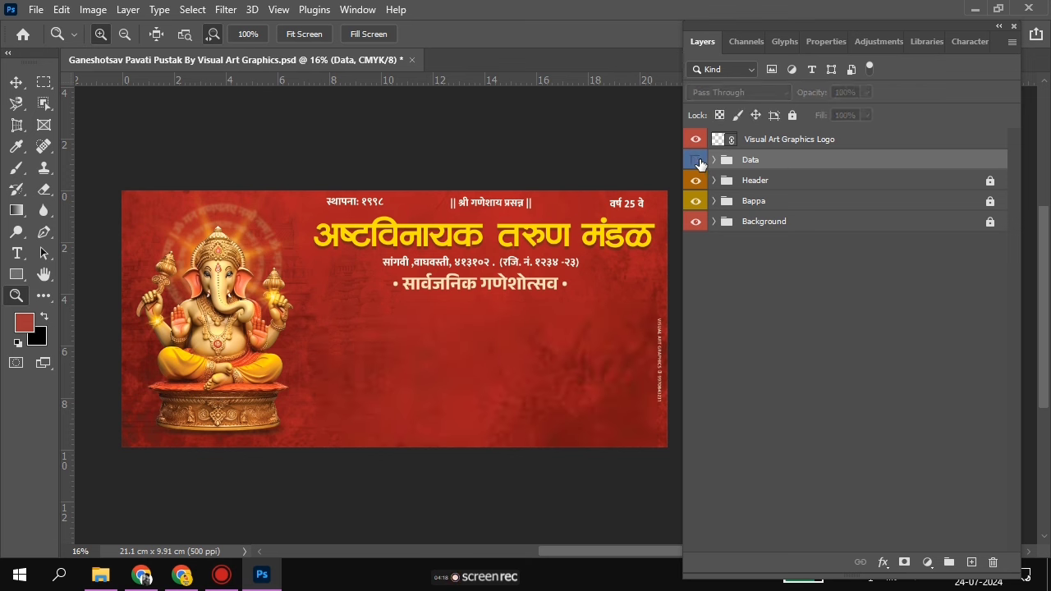
left_click(792, 115)
left_click(818, 340)
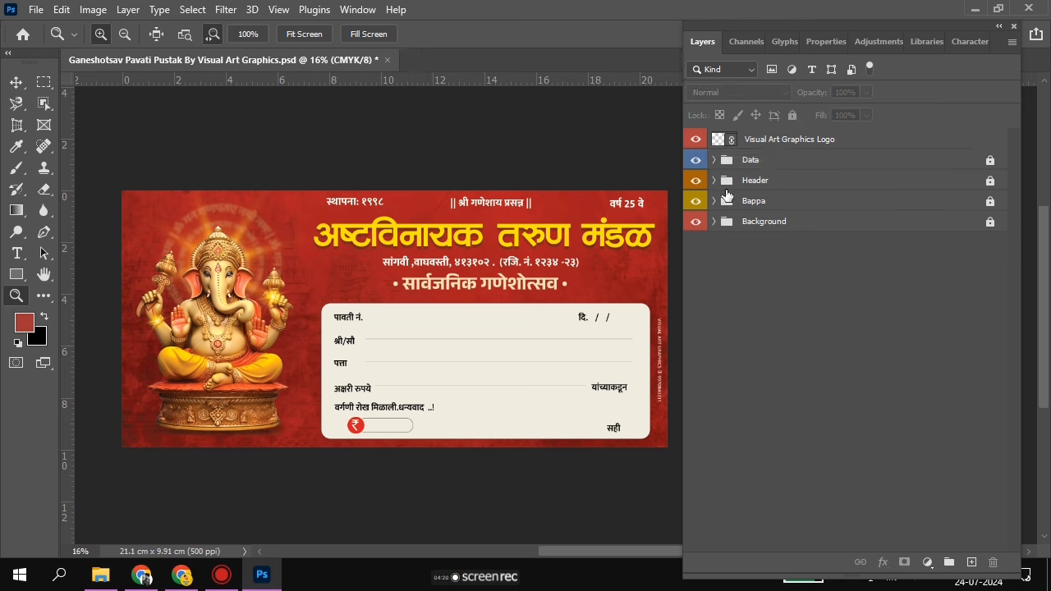
Unlock and expand the Header group, toggling the visibility of the group and its upper text layers to check them
left_click(991, 181)
left_click(697, 181)
left_click(714, 179)
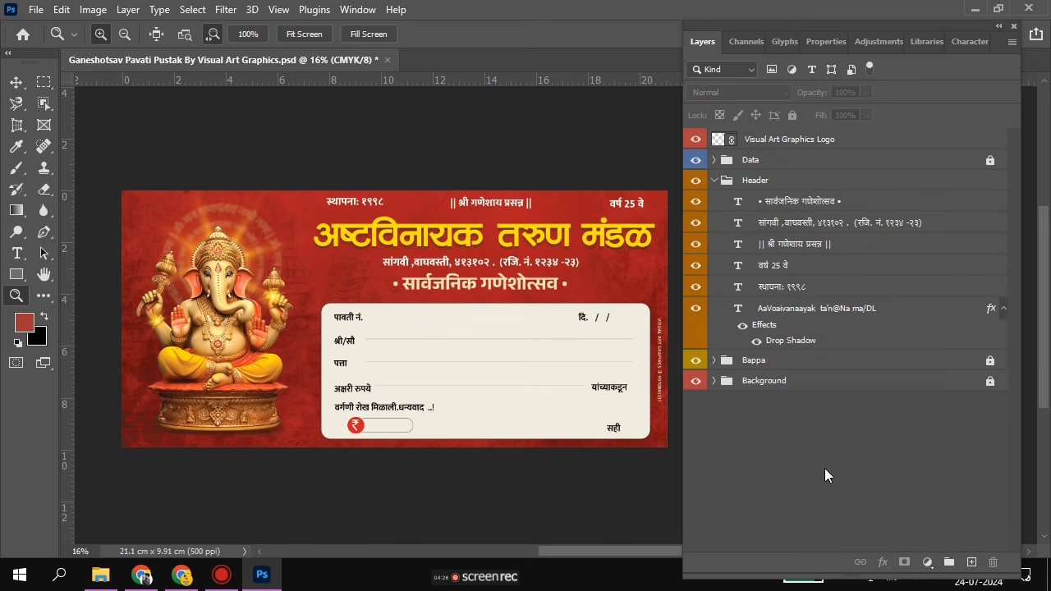
left_click(693, 201)
left_click(693, 200)
left_click(696, 223)
Replace the town name सांगवी with बारामती in the address line under the yellow title, using a Marathi keyboard
left_click(738, 227)
key("t")
left_click_drag(580, 261, 380, 263)
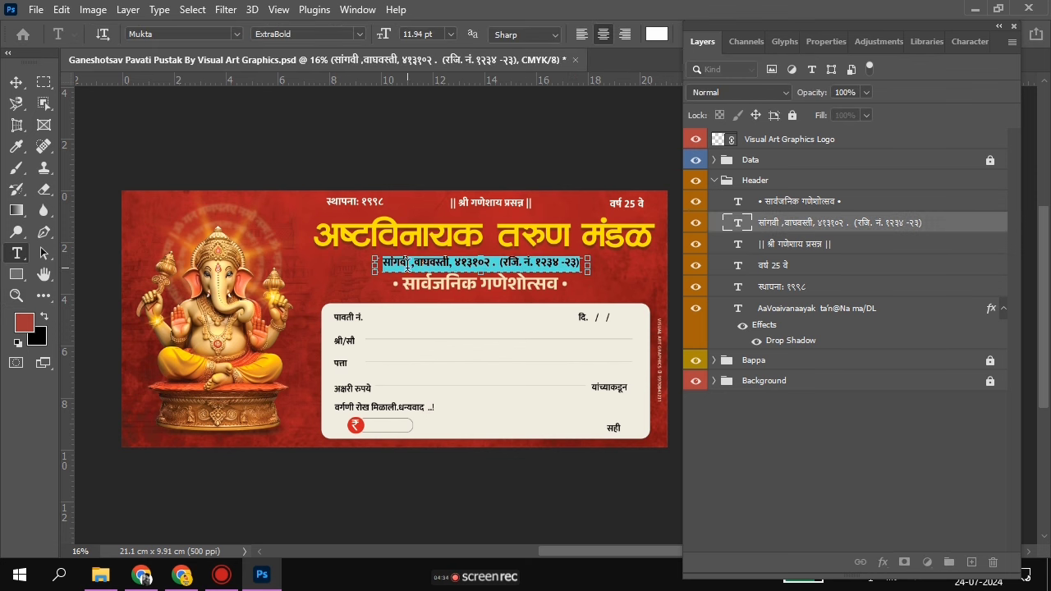
left_click(424, 263)
key("ctrl+plus")
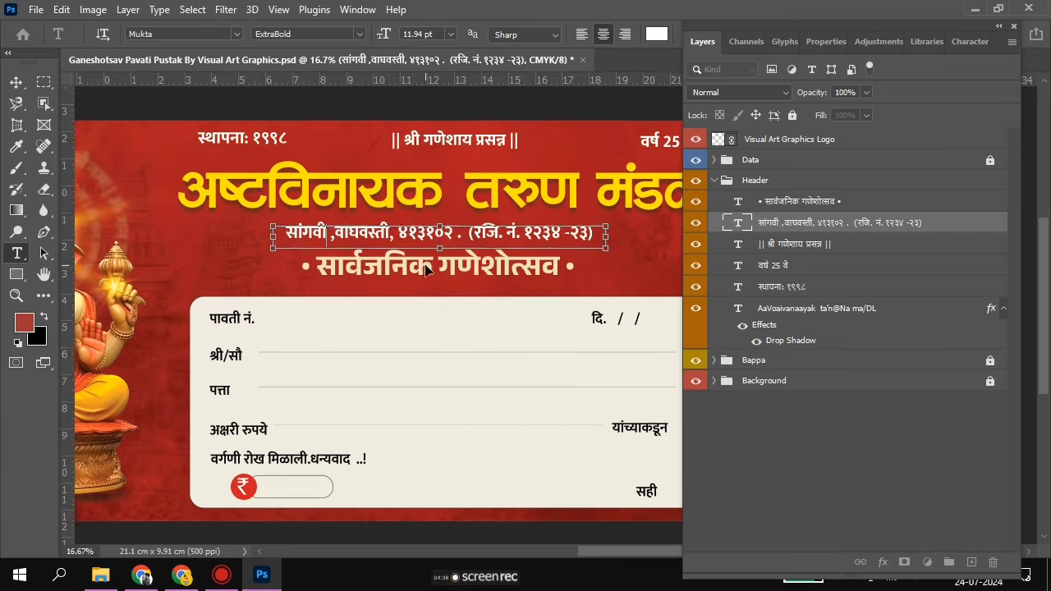
key("super+space")
key("super+space")
key("super+space")
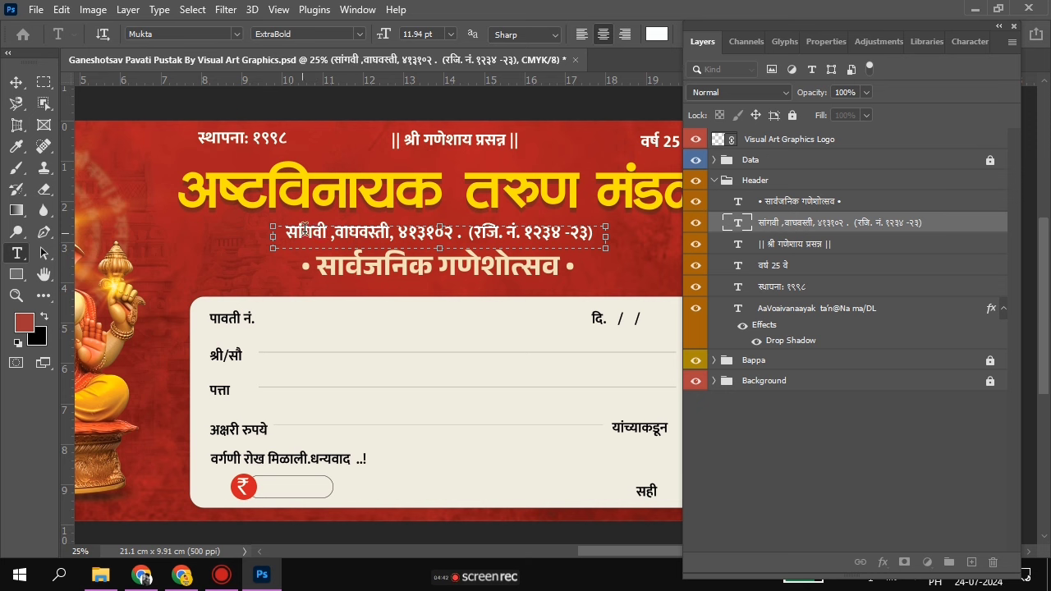
double_click(304, 231)
type("baramti")
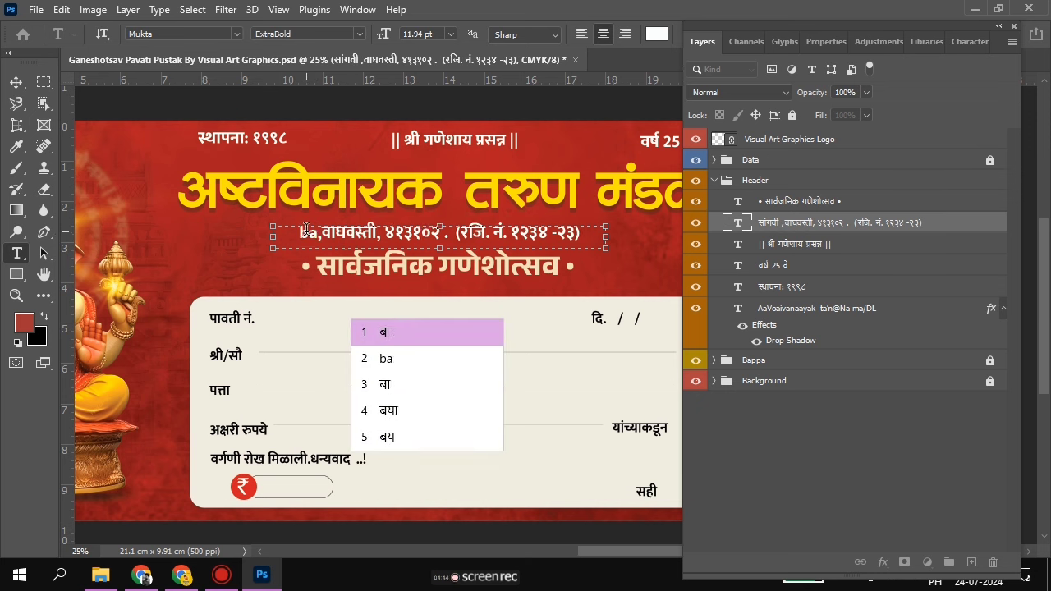
key("space")
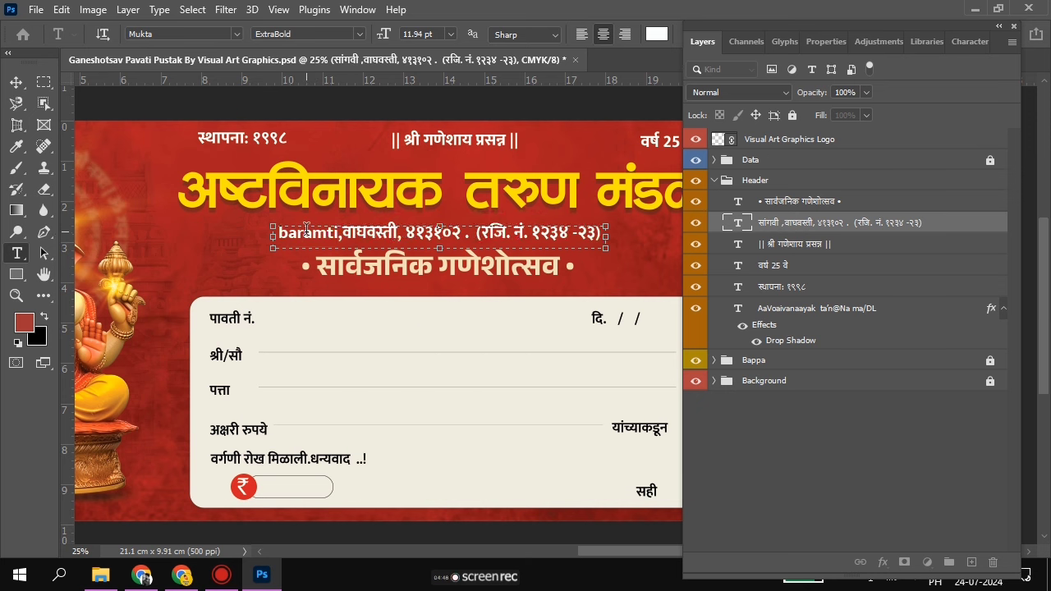
Replace the locality name वाघवस्ती with कसबा in the address line, without a space before the comma
key("ctrl+shift+Right")
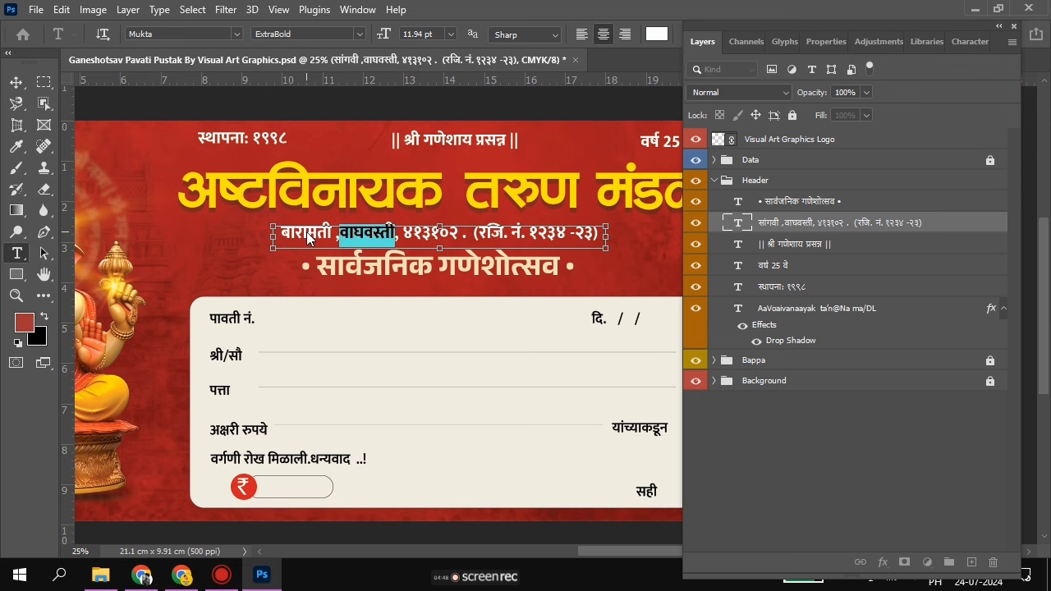
type("ksba")
key("space")
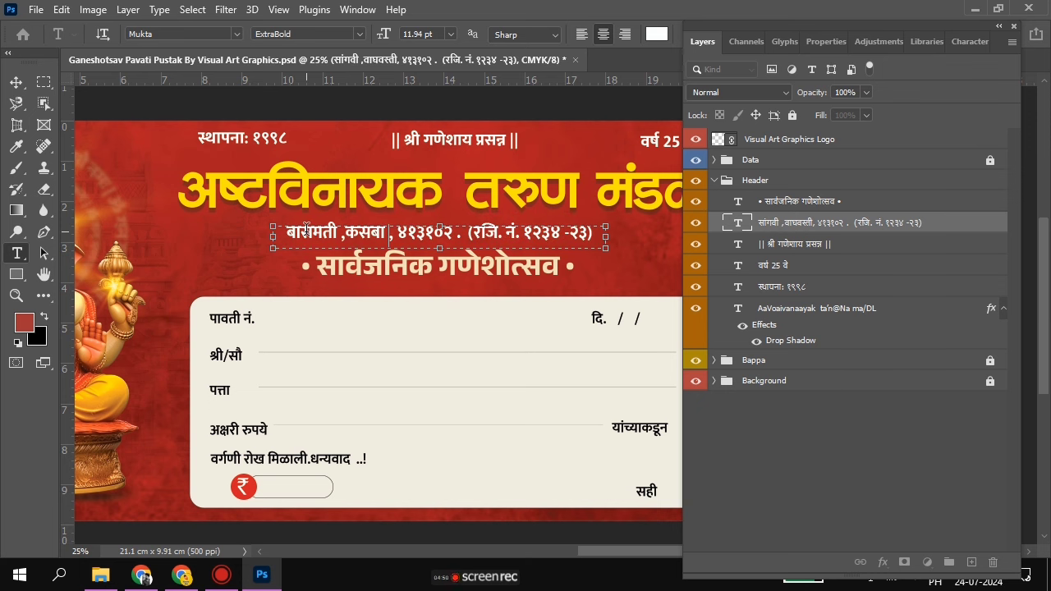
key("BackSpace")
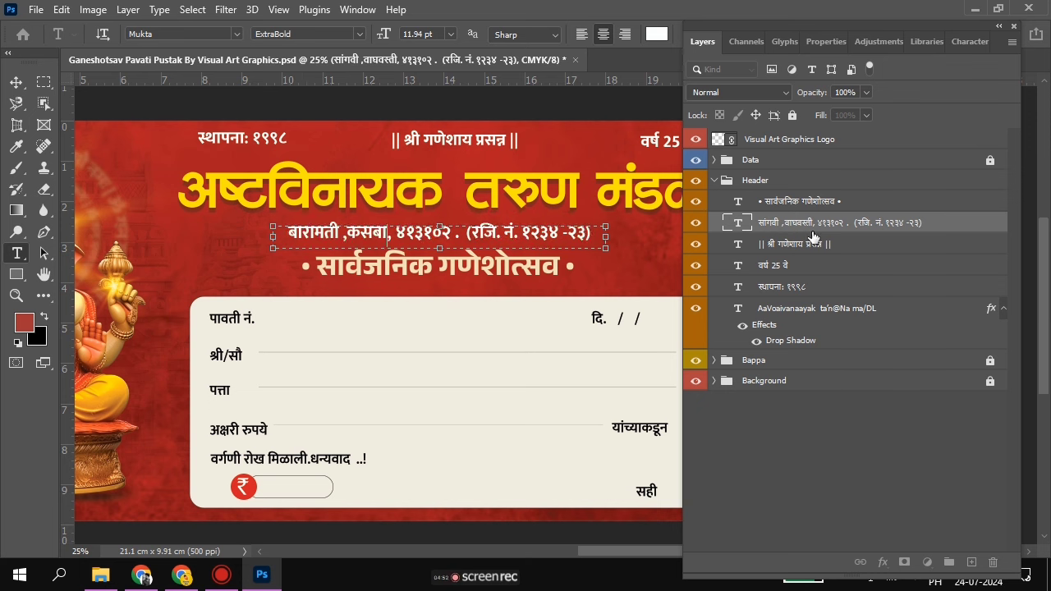
Move the address text layer directly above the title text layer inside the Header group
left_click_drag(821, 234, 825, 297)
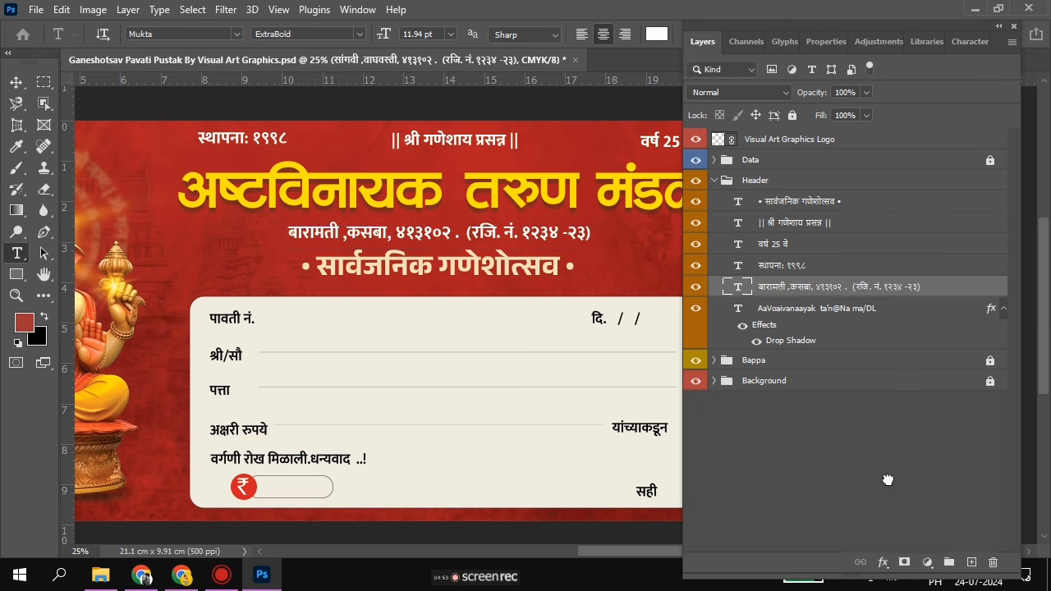
key("z")
left_click(422, 198, "alt")
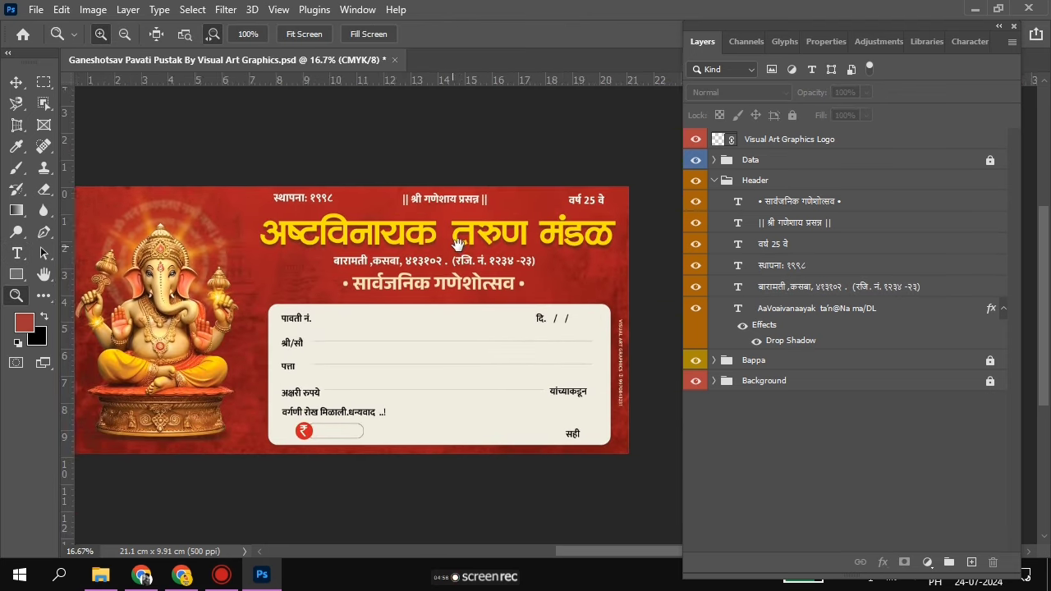
left_click_drag(505, 240, 500, 258)
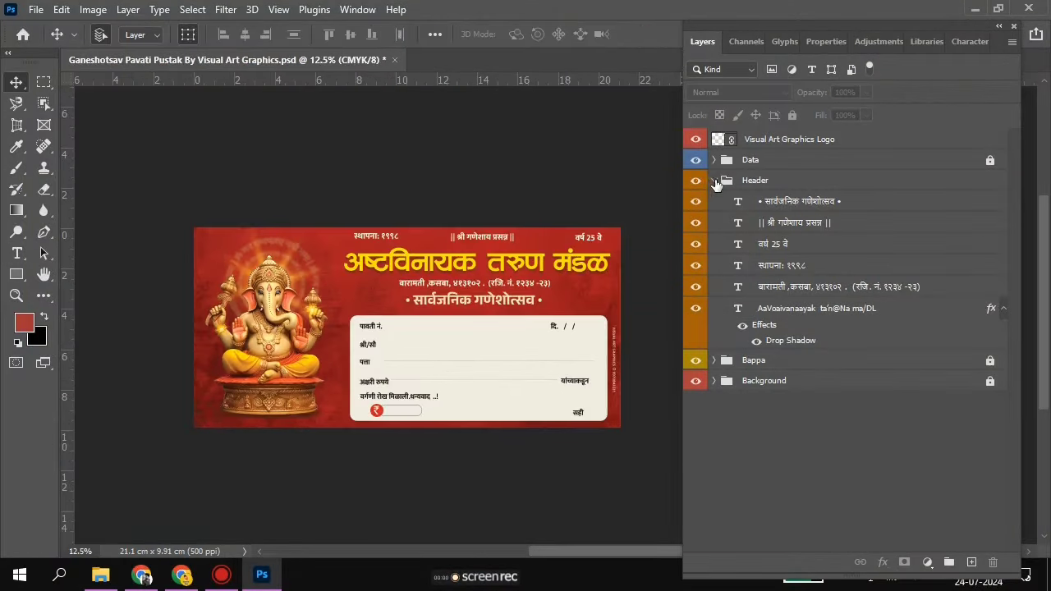
Collapse the Header group, toggle its visibility to check it, and lock the whole group again
left_click(714, 180)
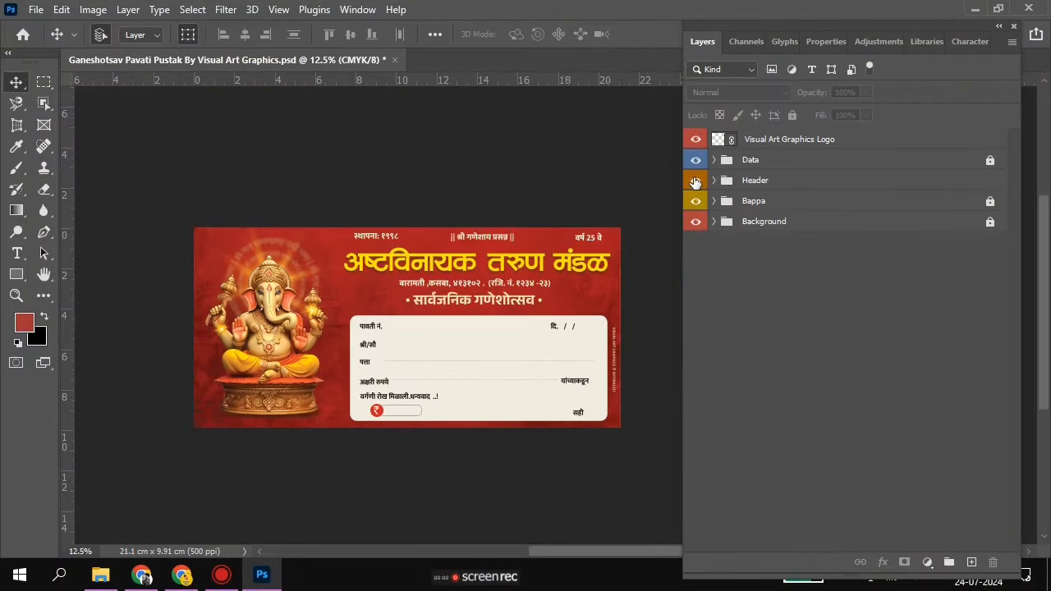
left_click(696, 180)
left_click(695, 180)
left_click(754, 182)
left_click(793, 115)
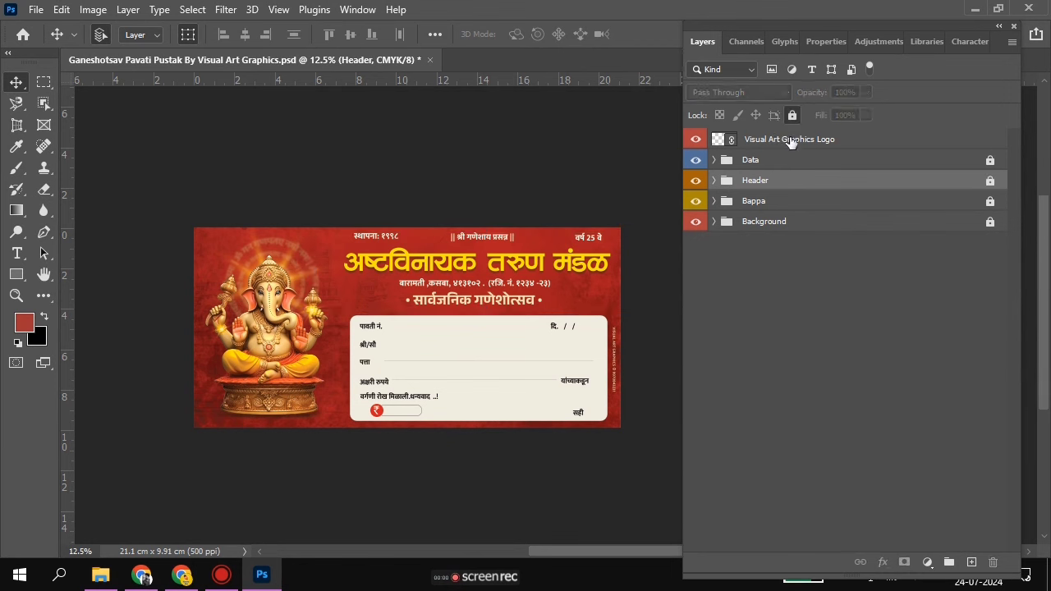
left_click(965, 253)
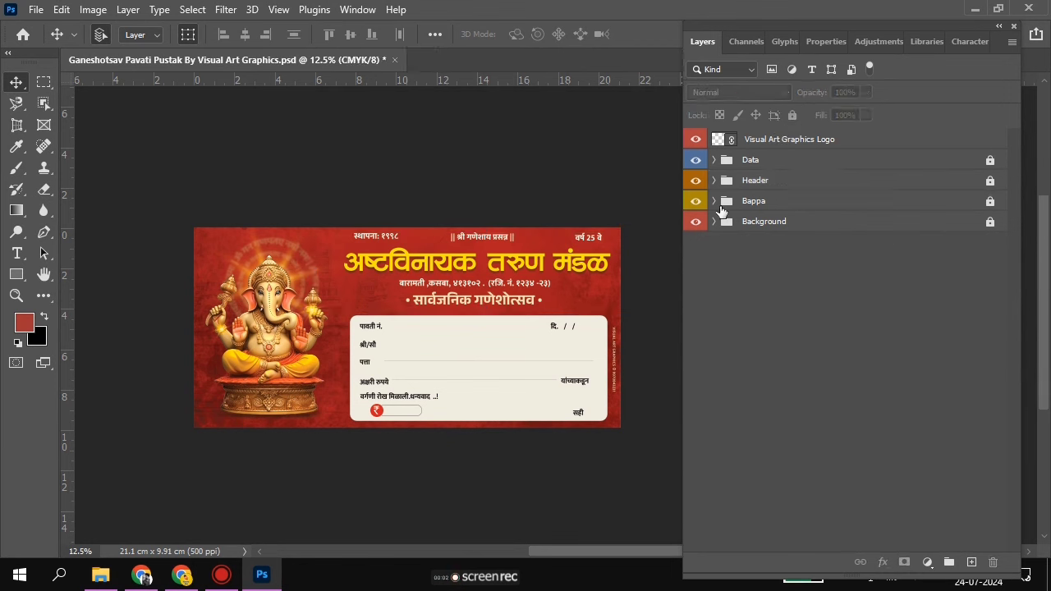
Unlock the Bappa group and expand it to show its layers
left_click(991, 204)
left_click(722, 210)
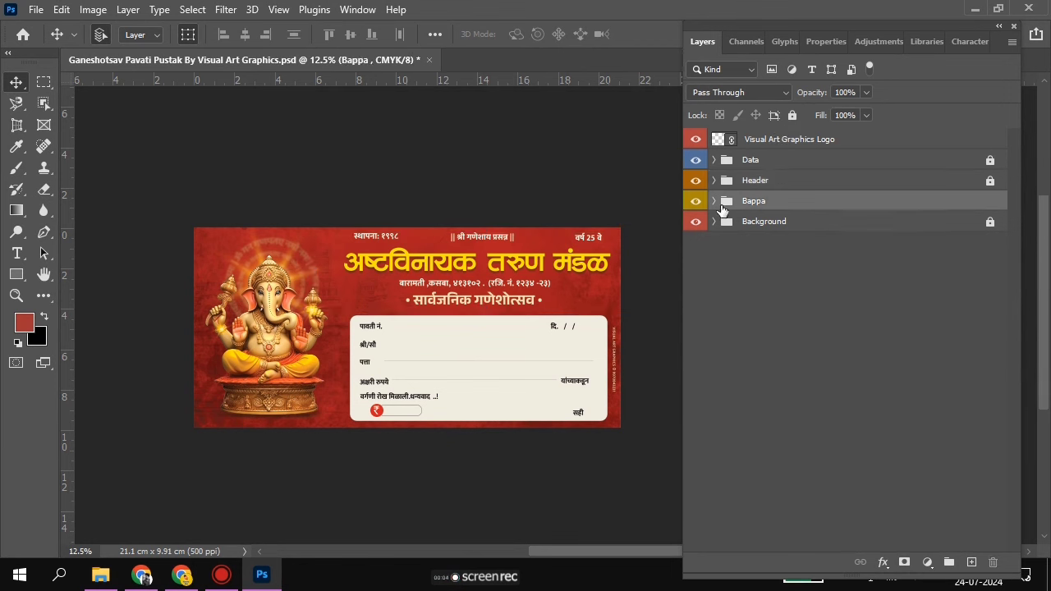
left_click(713, 201)
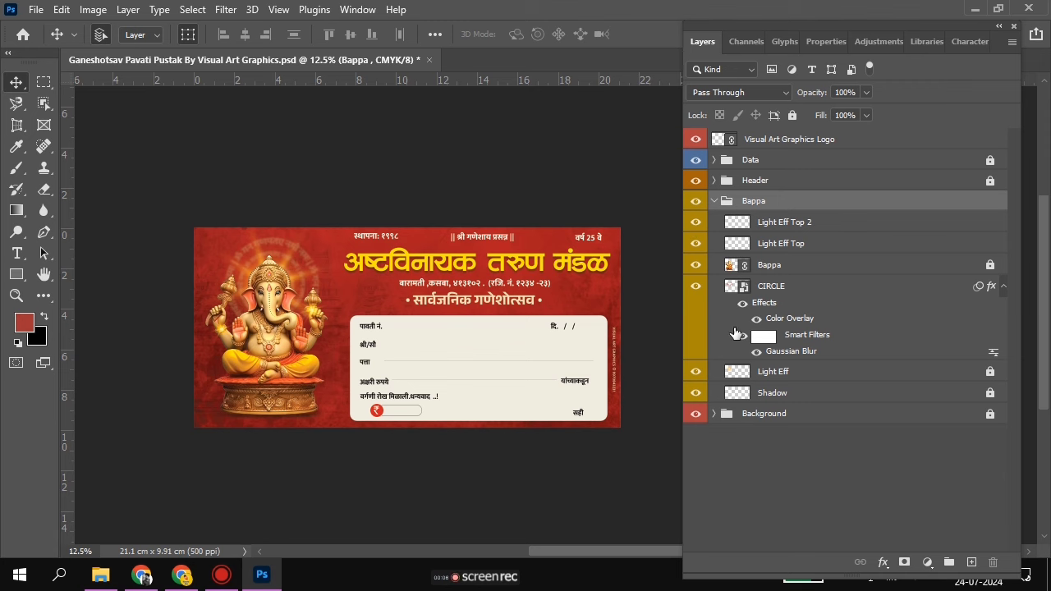
Toggle the visibility of the CIRCLE layer and its effects to check what they add behind the idol
key("ctrl+plus")
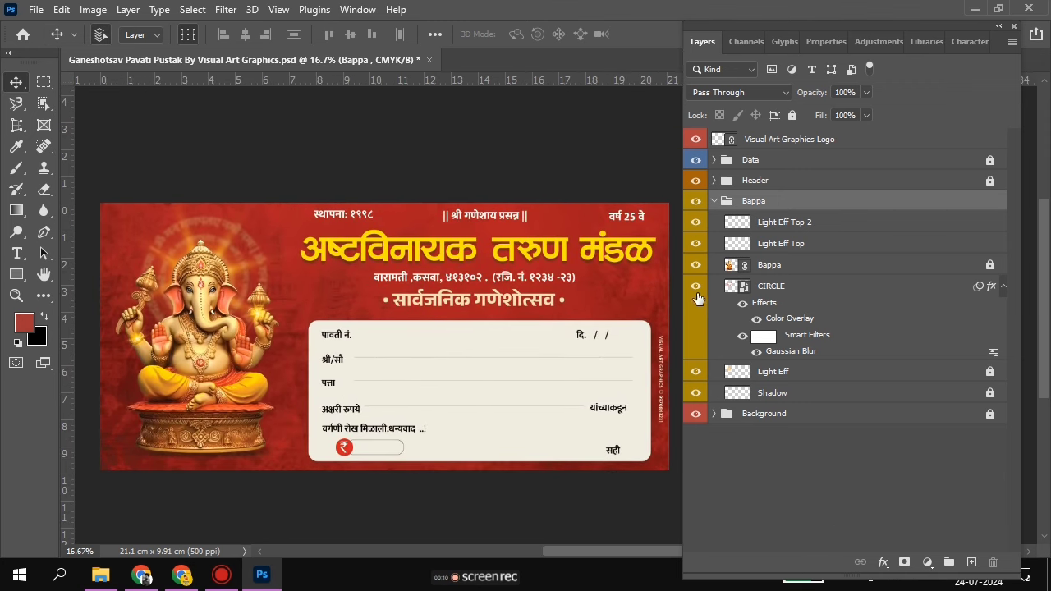
left_click(695, 287)
left_click(696, 286)
left_click(743, 303)
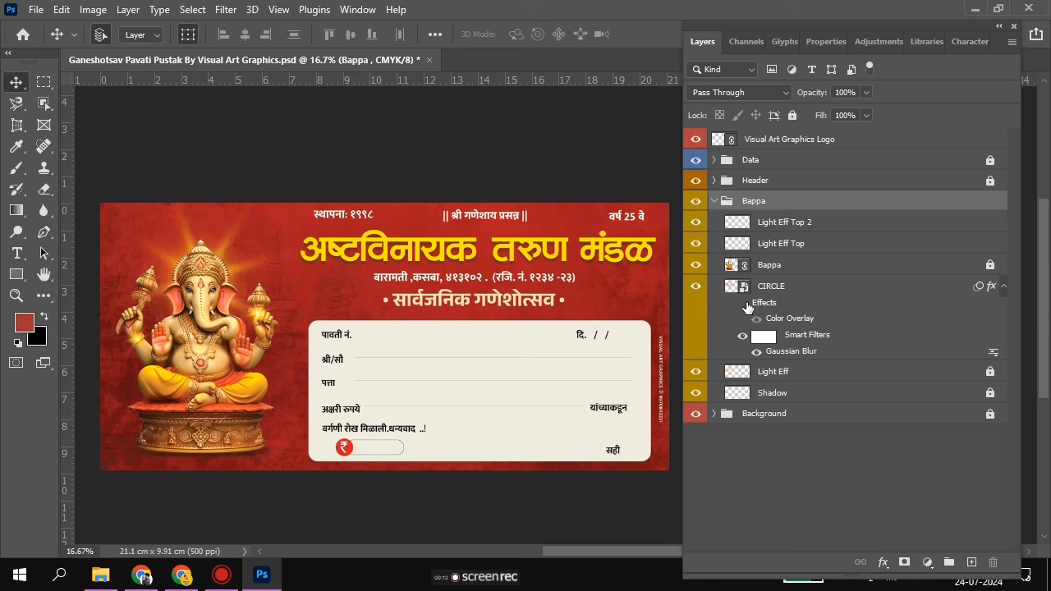
left_click(744, 304)
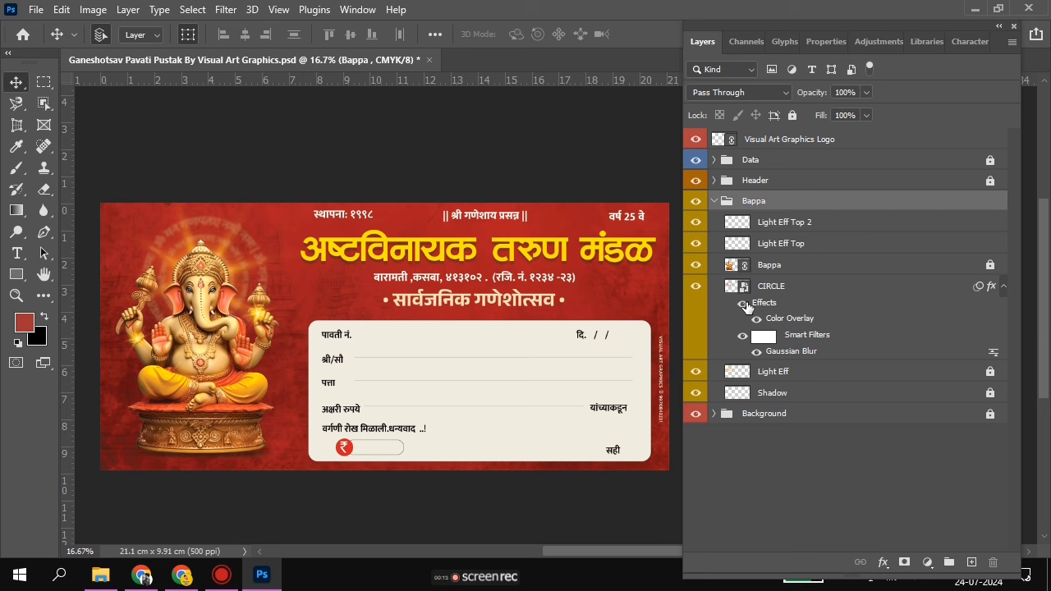
Toggle the visibility of the Bappa, Light Eff and Shadow layers to check what each contributes to the idol artwork
left_click(696, 266)
left_click(696, 266)
left_click(697, 374)
left_click(696, 392)
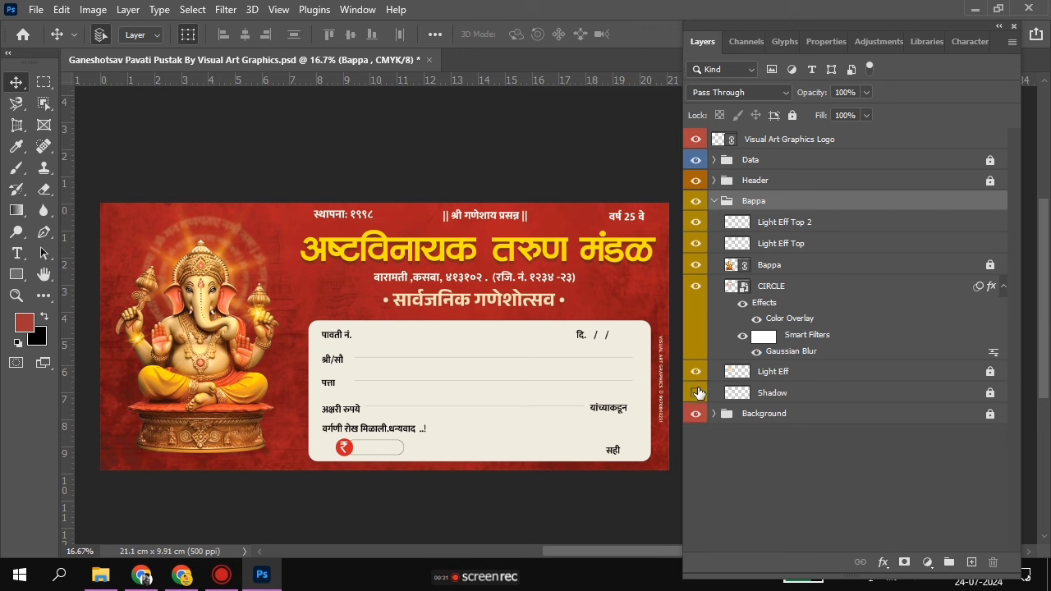
left_click(696, 265)
left_click(695, 393)
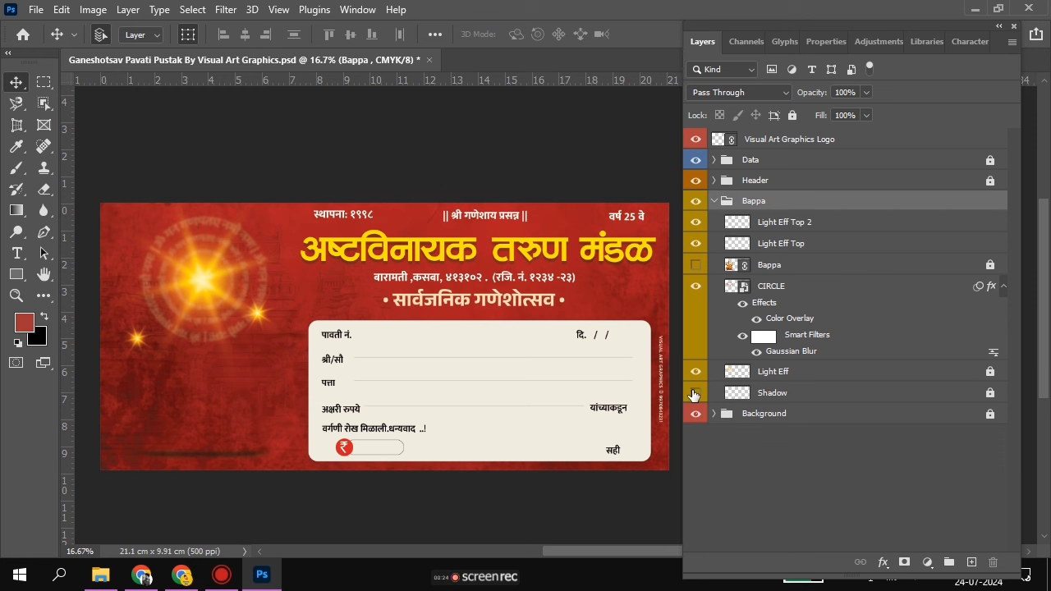
left_click(694, 394)
left_click(695, 393)
left_click(696, 265)
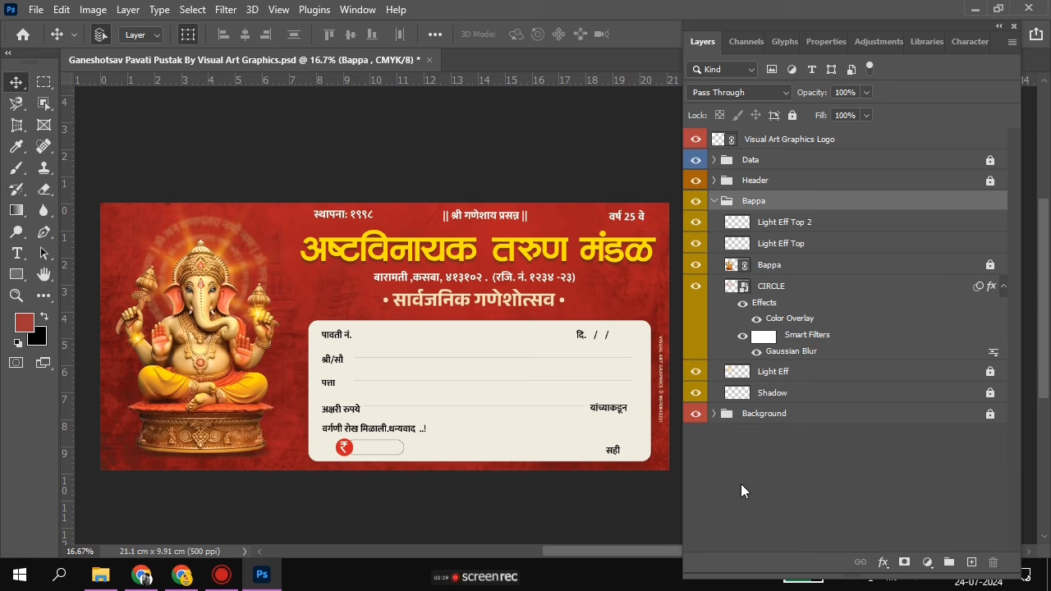
left_click(742, 491)
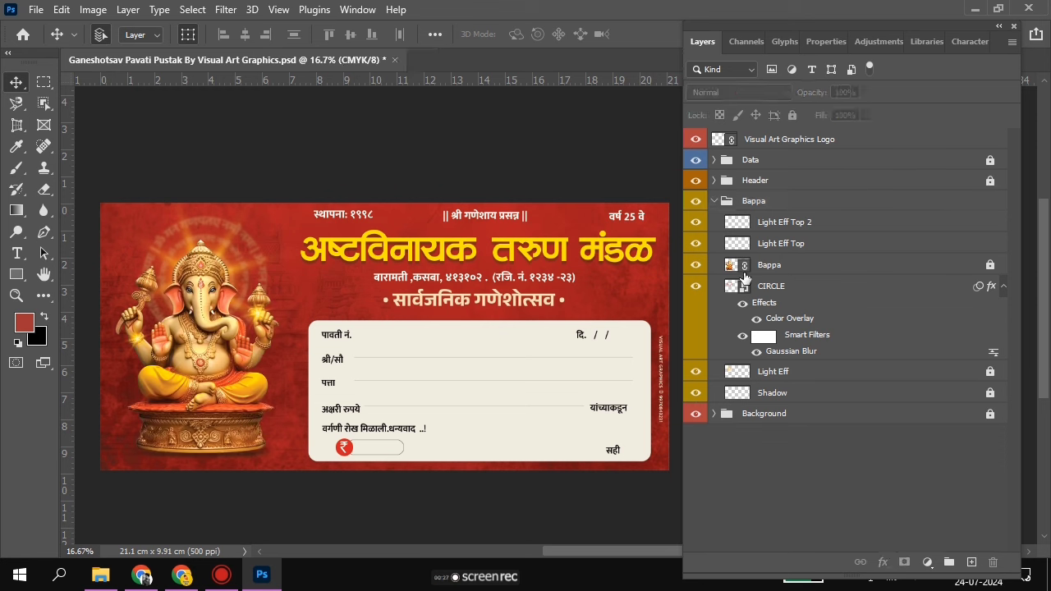
Check the Light Eff Top and Light Eff Top 2 layers by toggling them and locating the latter on the canvas
left_click(695, 245)
left_click(696, 223)
left_click(735, 218)
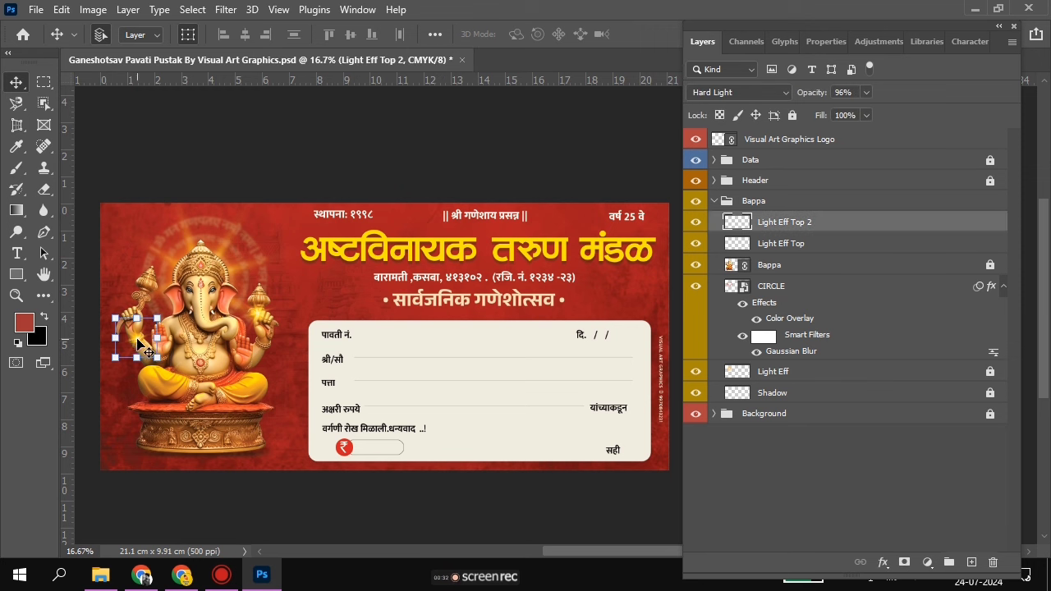
left_click(773, 494)
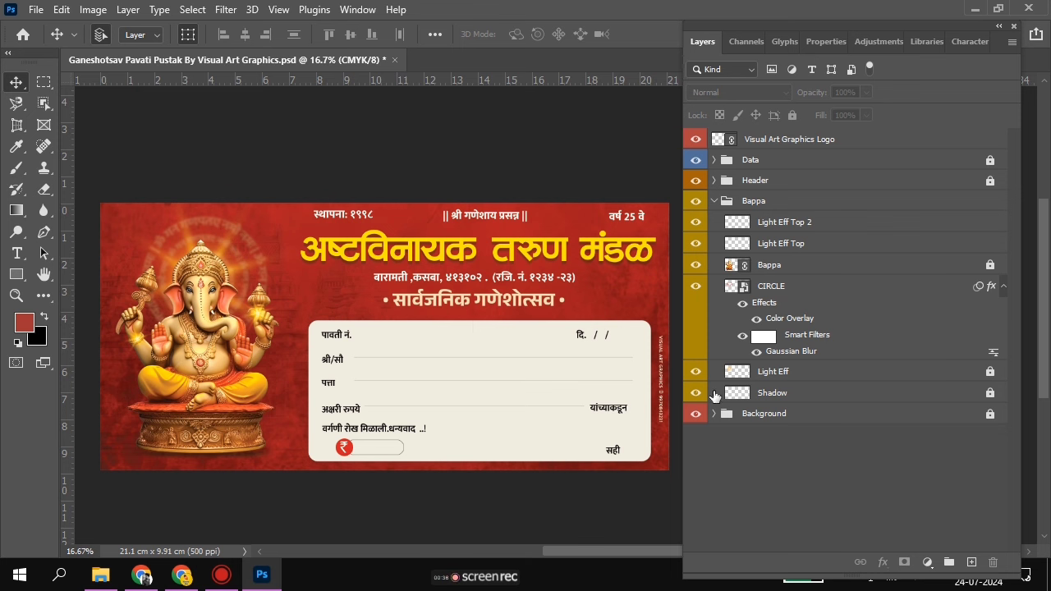
Lock the Bappa group against auto-nesting
left_click(833, 201)
left_click(781, 115)
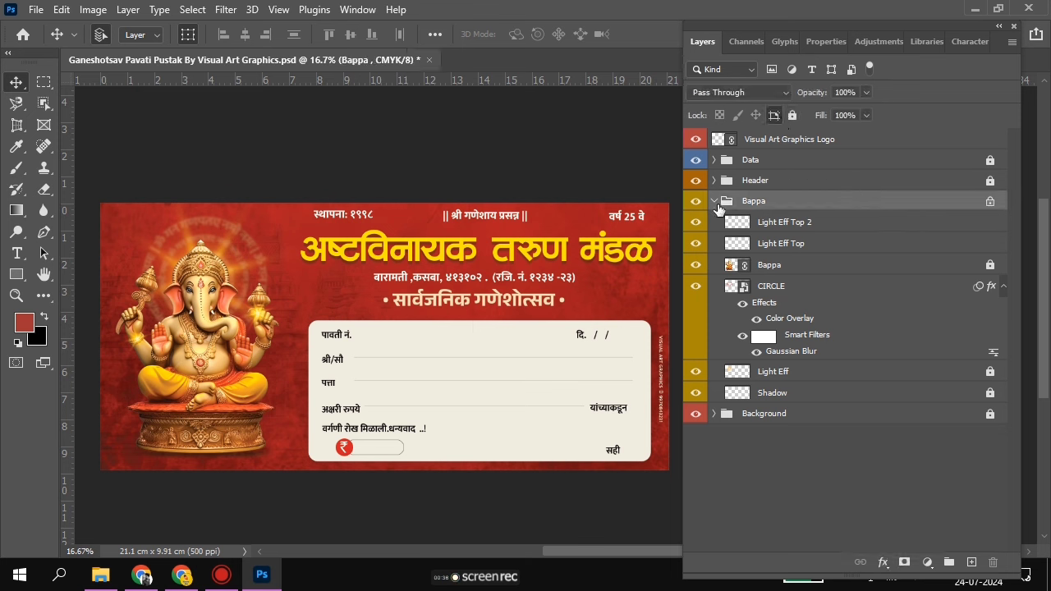
Collapse the Bappa group, then unlock and expand the Background group
left_click(717, 201)
left_click(783, 413)
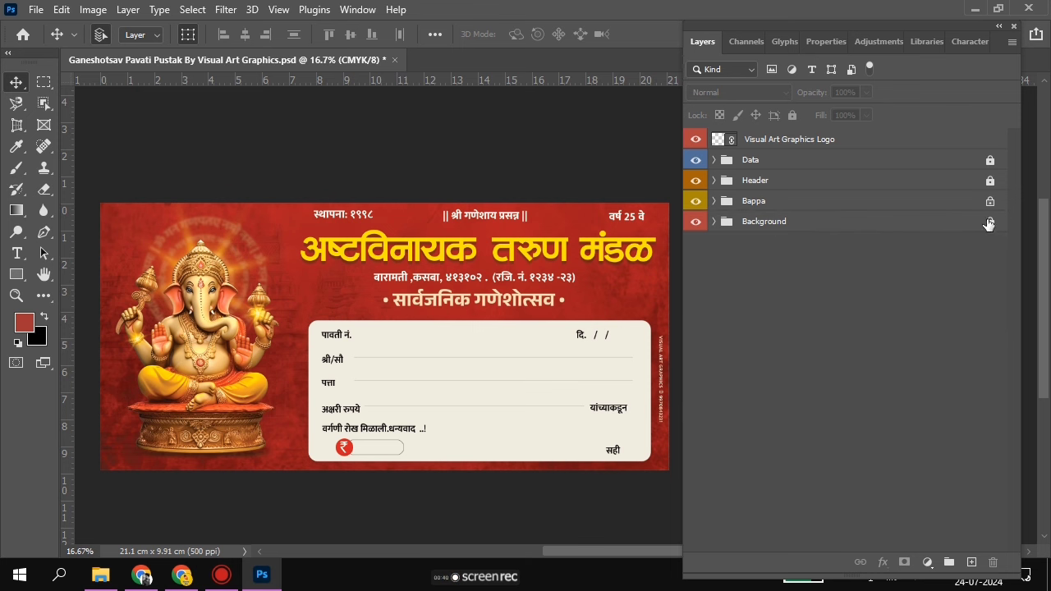
left_click(714, 221)
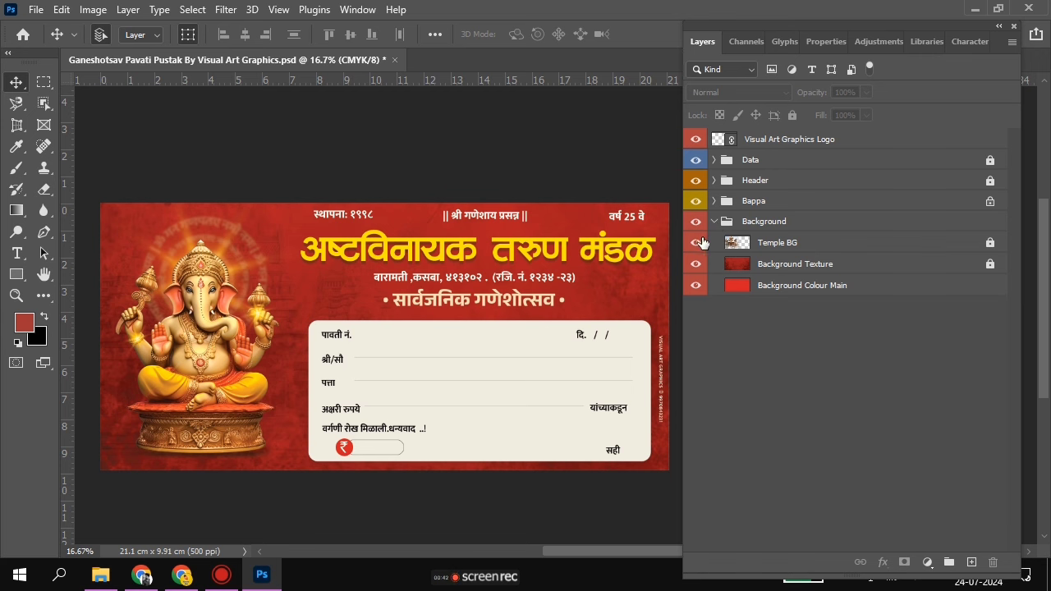
Toggle the visibility of the Temple BG, Background Texture and Background Colour Main layers to check what each contributes
left_click(696, 243)
left_click(697, 243)
left_click(696, 264)
left_click(696, 263)
left_click(697, 286)
left_click(696, 286)
Apply an orange Color Overlay (#fb9b00) to the Background Colour Main layer
left_click(731, 288)
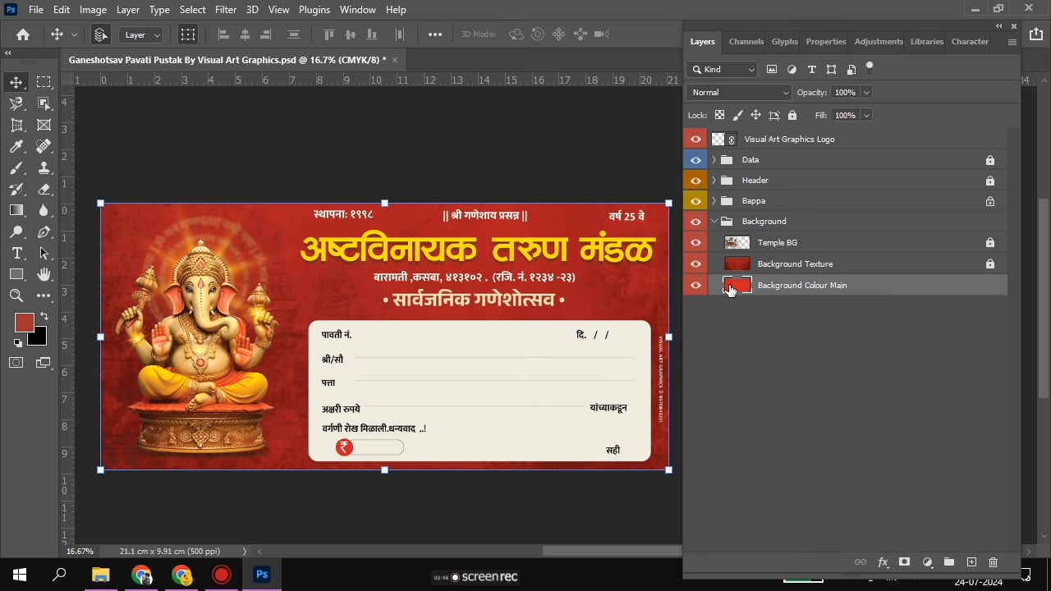
double_click(736, 287)
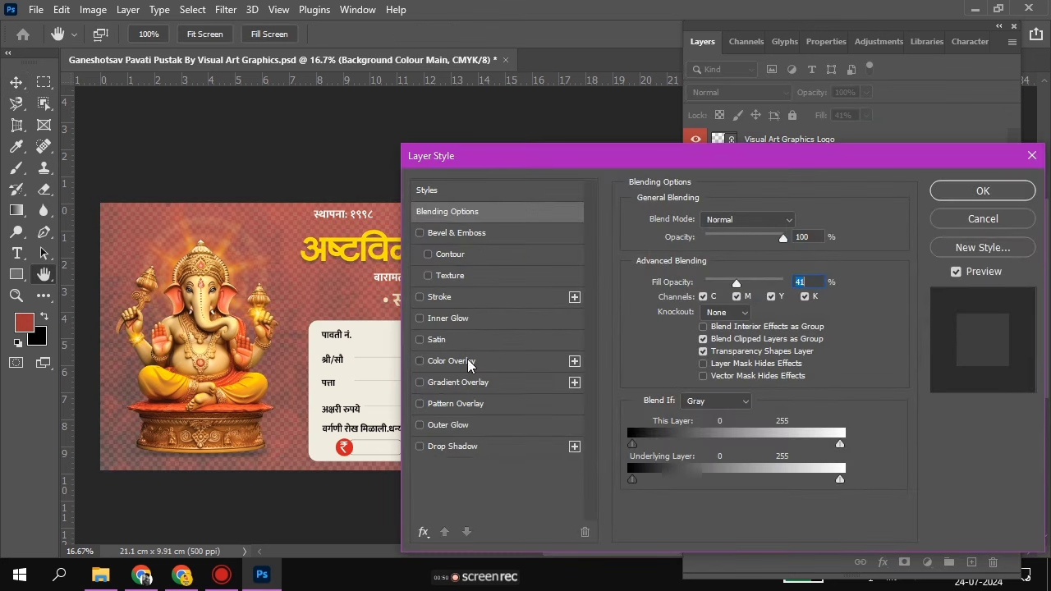
left_click(467, 359)
left_click(796, 222)
left_click(673, 309)
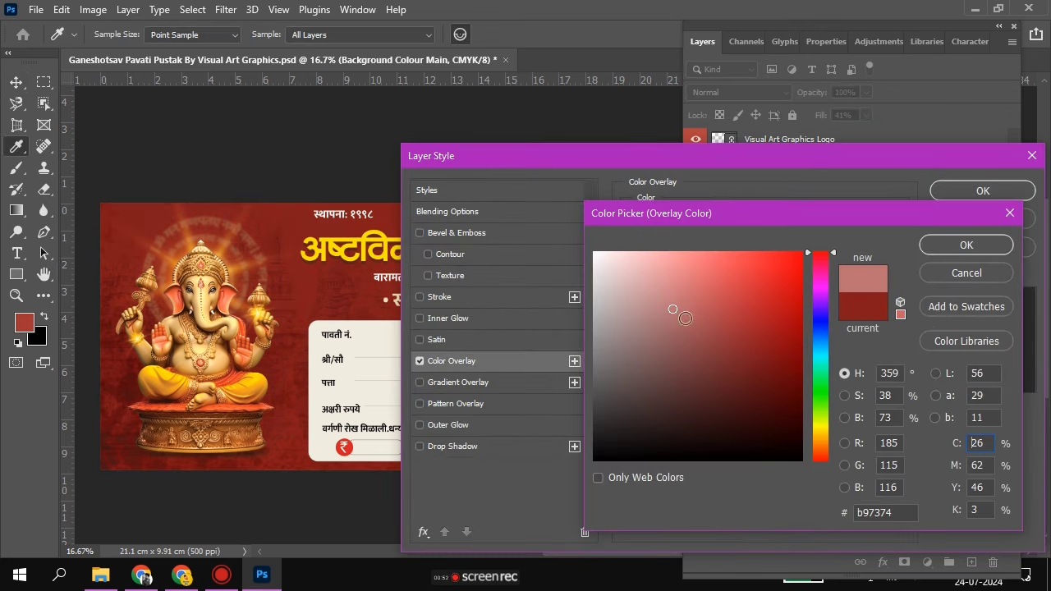
left_click(249, 390)
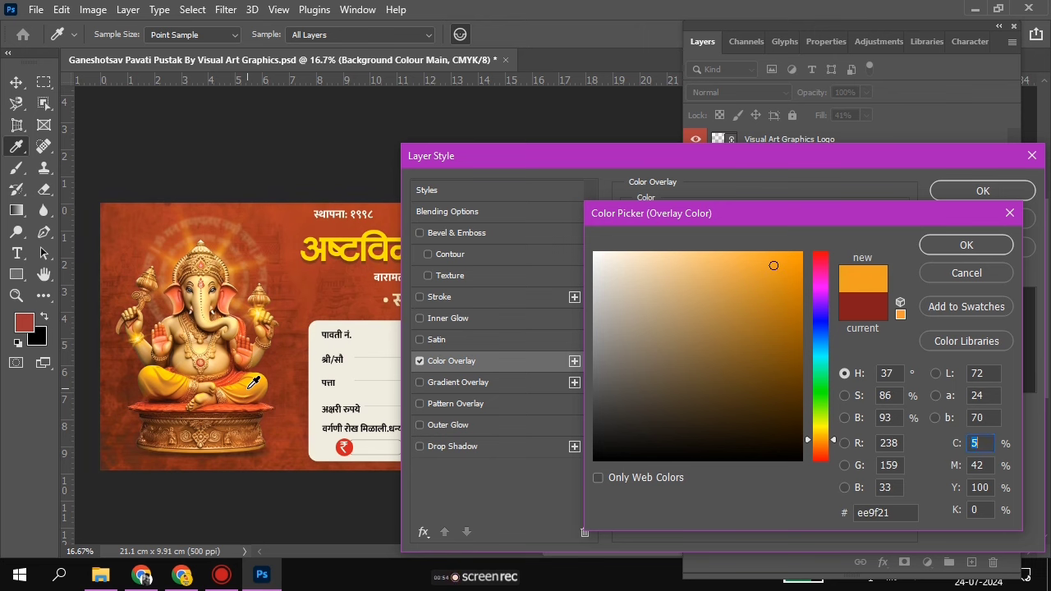
mouse_move(780, 326)
left_mouse_down()
mouse_move(803, 352)
mouse_move(802, 257)
left_mouse_up()
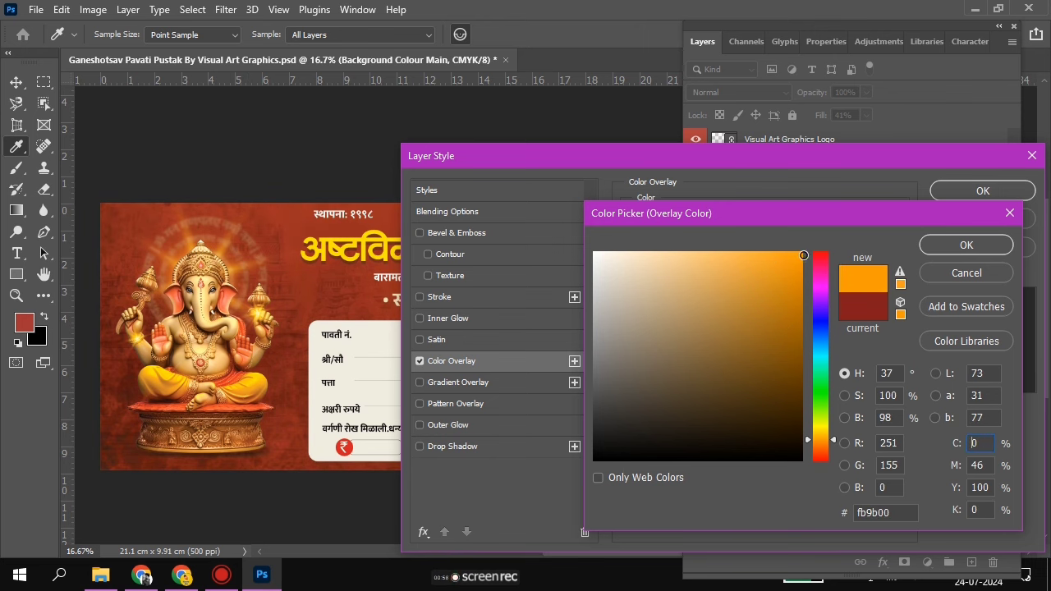
left_click(985, 243)
left_click(983, 191)
key("v")
Unlock the Background Texture layer so that image adjustments can be applied to it
left_click(717, 267)
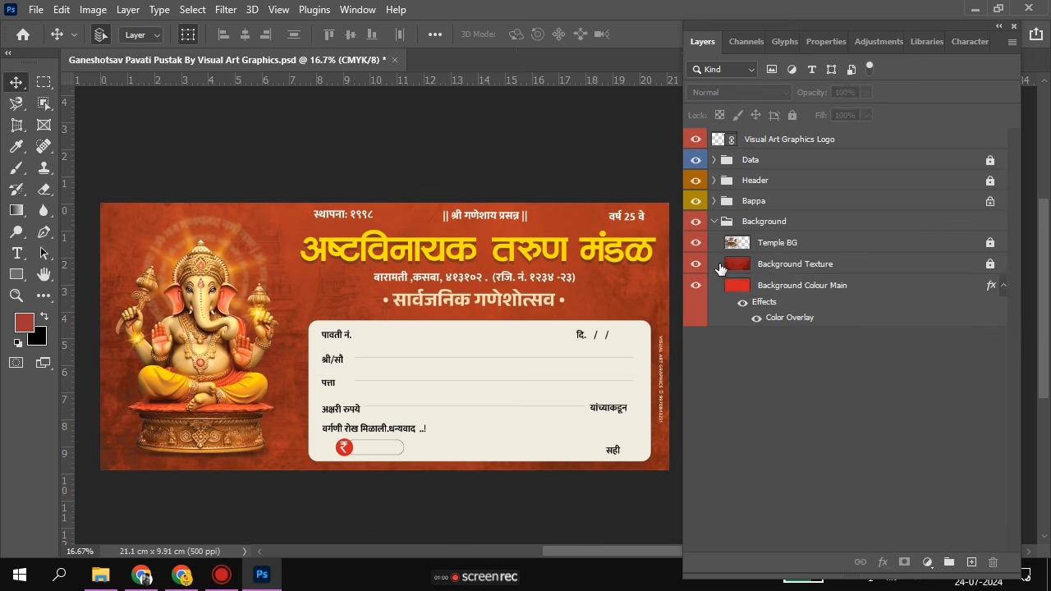
left_click(93, 9)
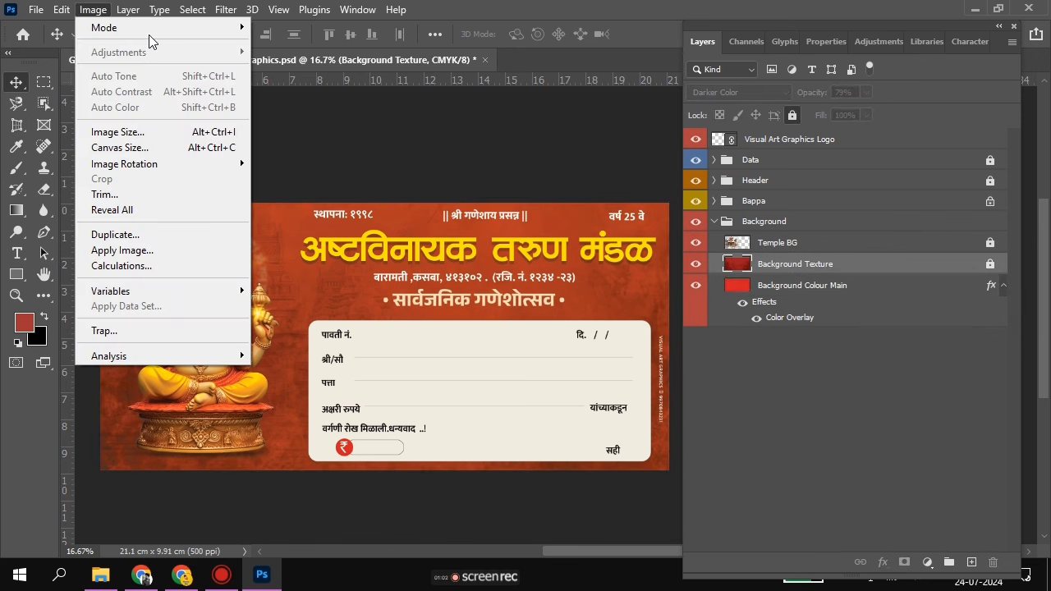
left_click(858, 329)
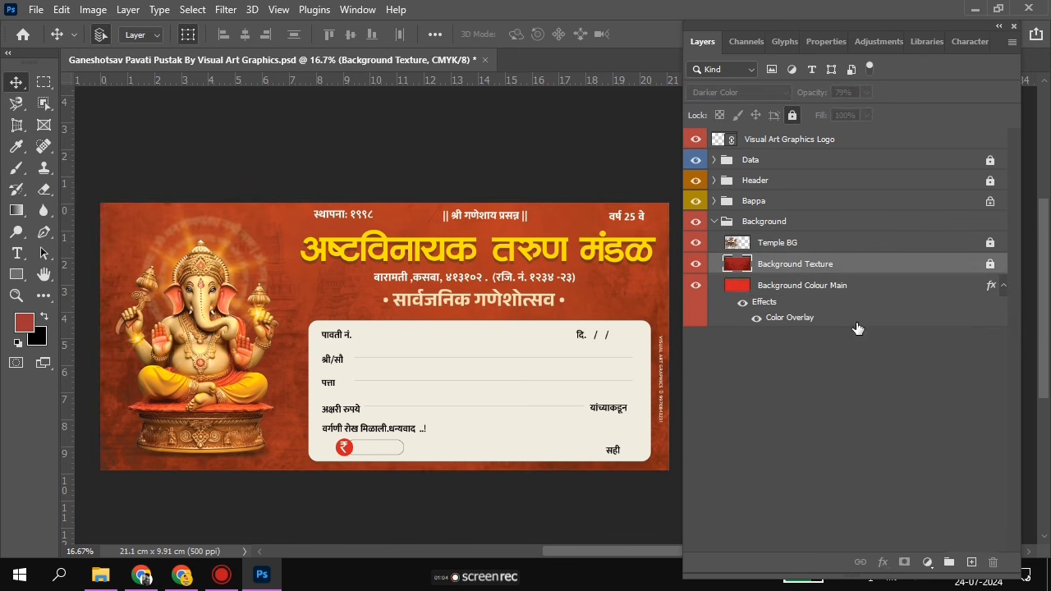
left_click(822, 285)
left_click(822, 264)
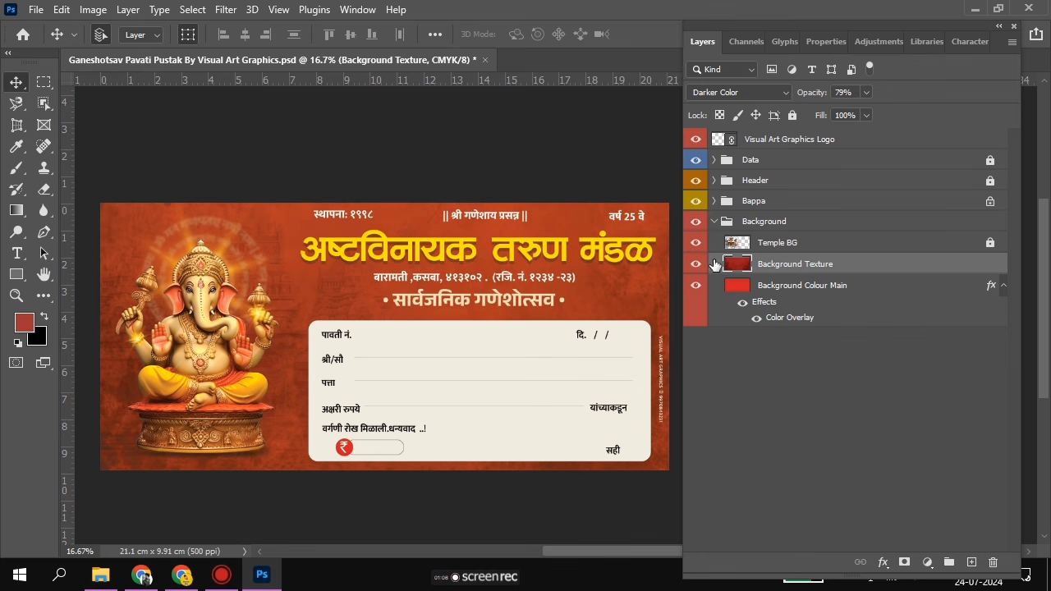
Try a Hue/Saturation adjustment on the Background Texture layer, shifting the hue to -33 and beyond with raised saturation, and cancel it
left_click(93, 9)
mouse_move(119, 51)
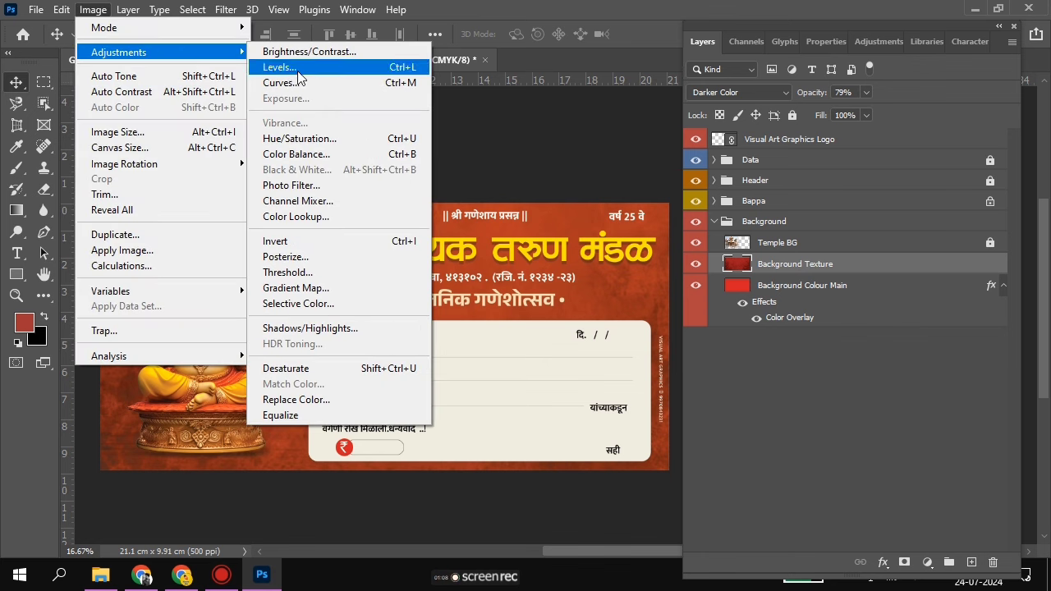
left_click(335, 139)
left_click_drag(574, 78, 809, 198)
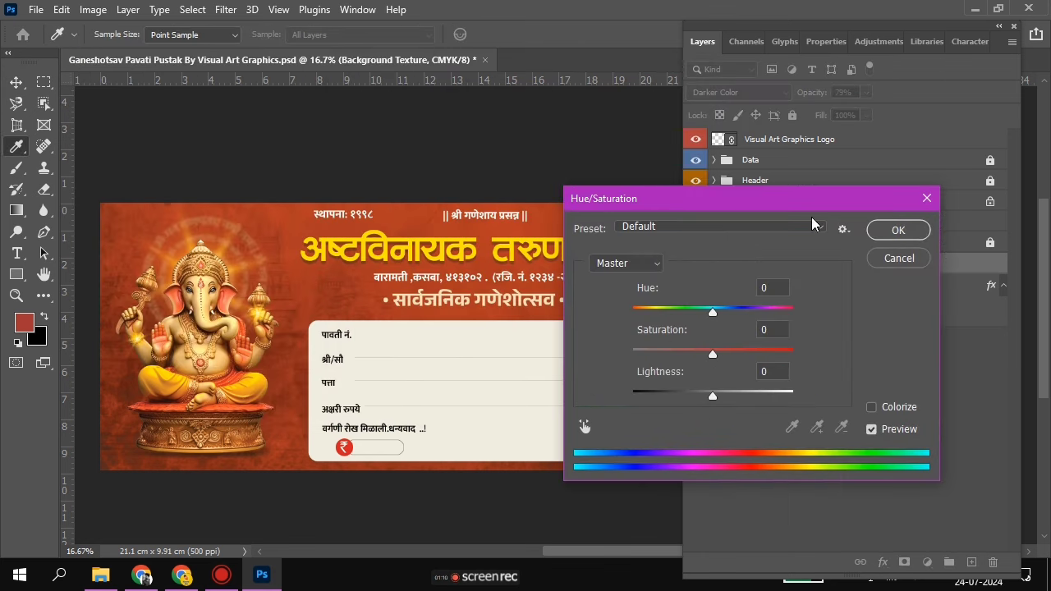
left_click_drag(713, 314, 687, 312)
left_click_drag(699, 207, 832, 213)
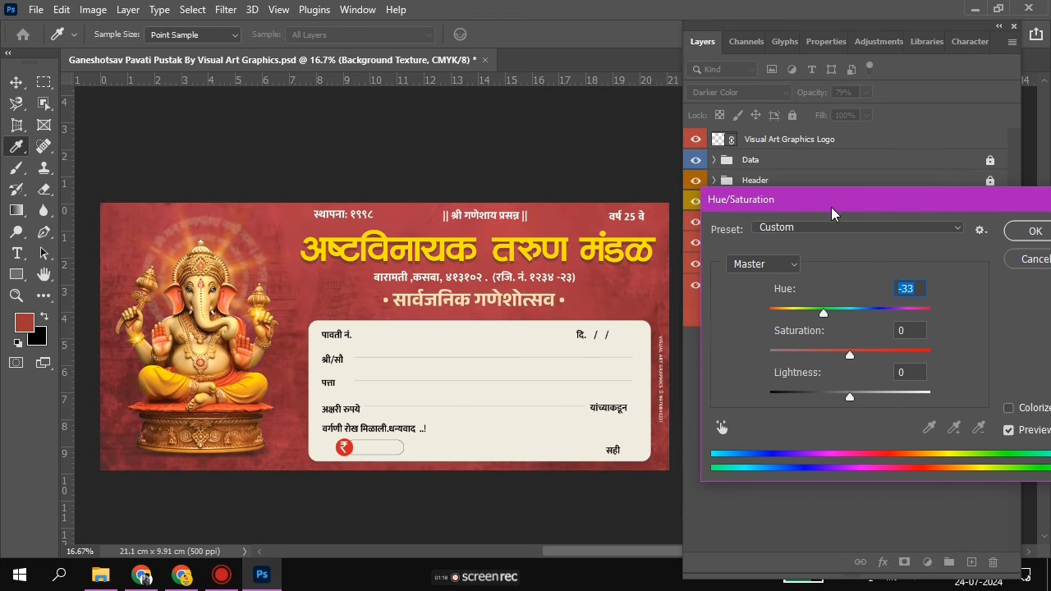
left_click_drag(849, 359, 902, 359)
left_click_drag(824, 313, 770, 316)
left_click(1032, 259)
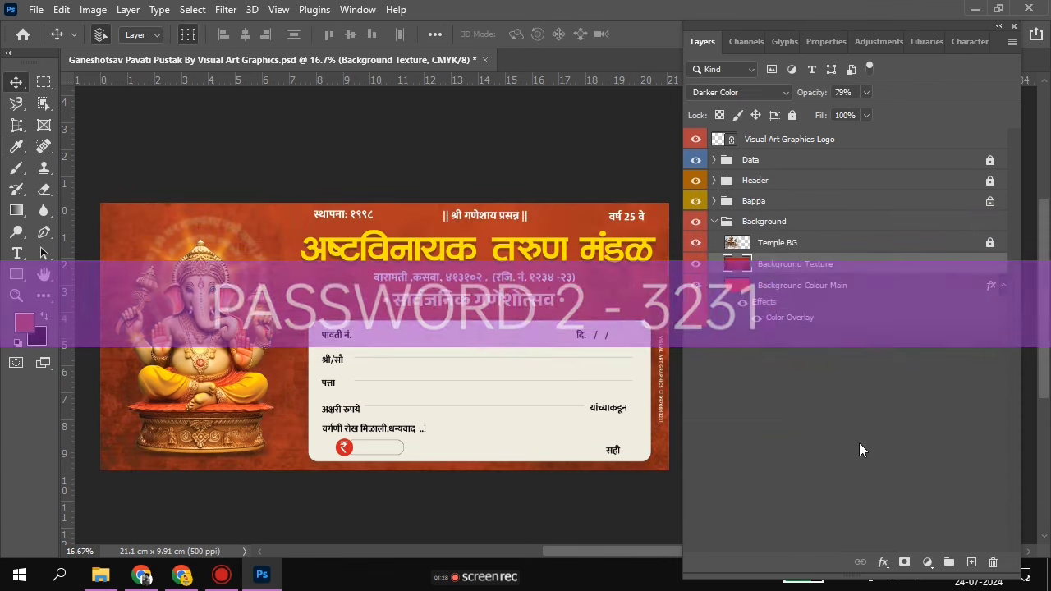
Undo the Background Texture unlock and the orange Color Overlay on Background Colour Main
left_click(831, 434)
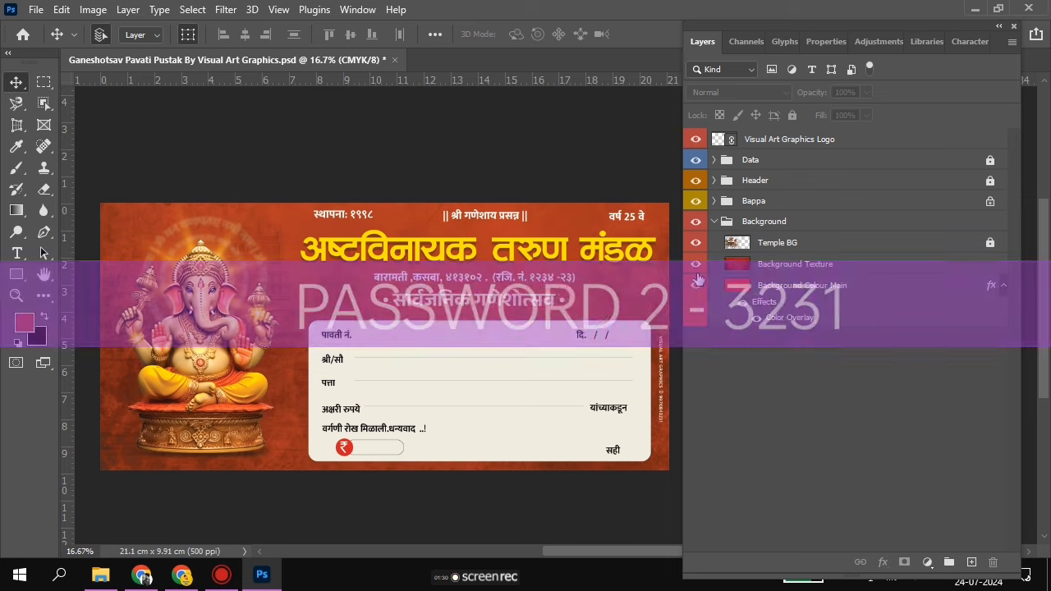
key("ctrl+z")
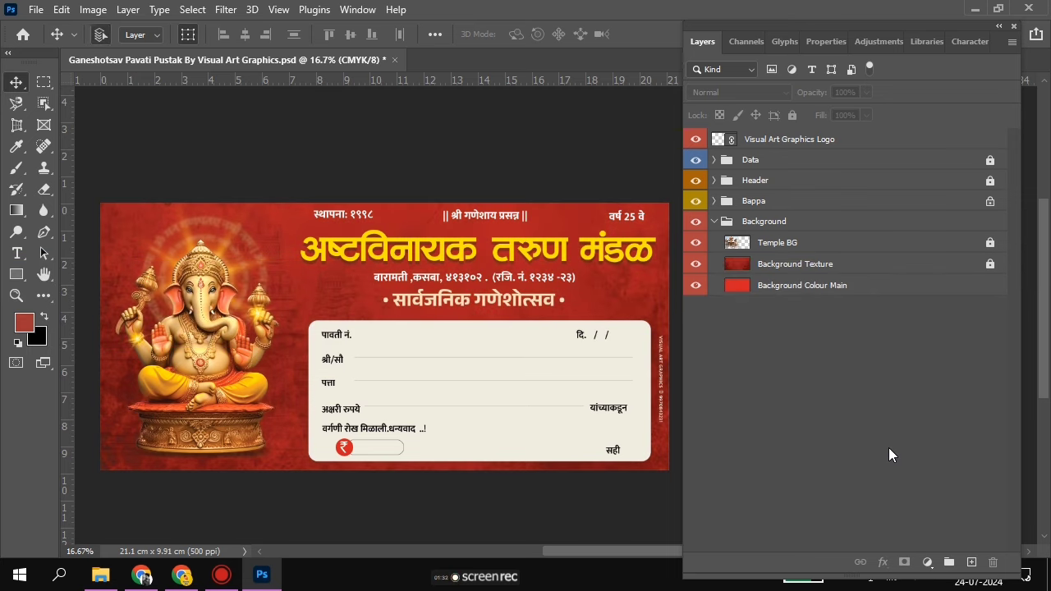
Recheck the Background group by toggling Background Colour Main, Background Texture and Temple BG, leaving all three visible
left_click(708, 271)
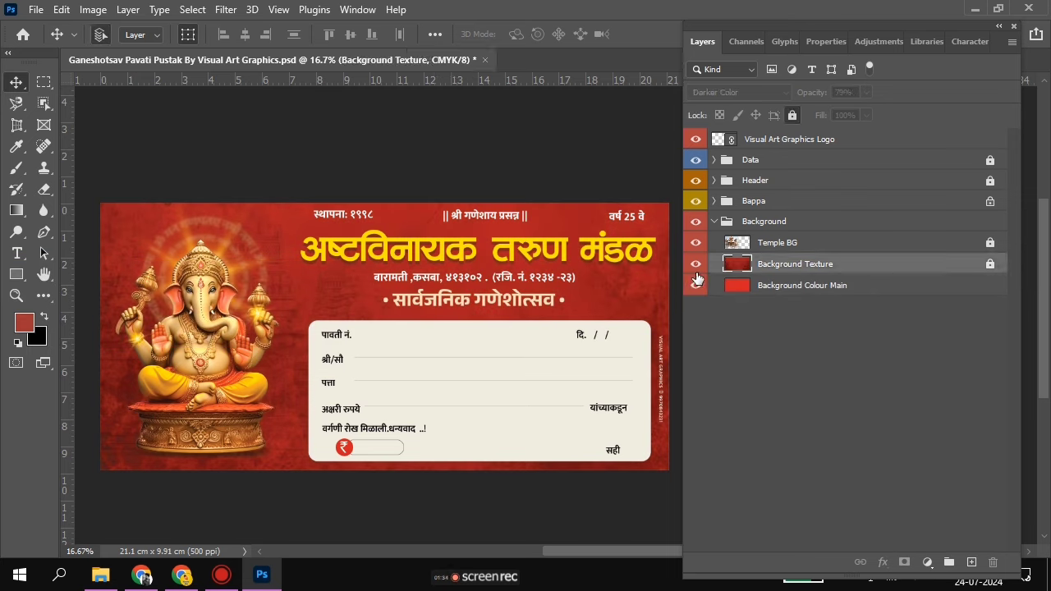
left_click(695, 284)
left_click(696, 279)
left_click(696, 263)
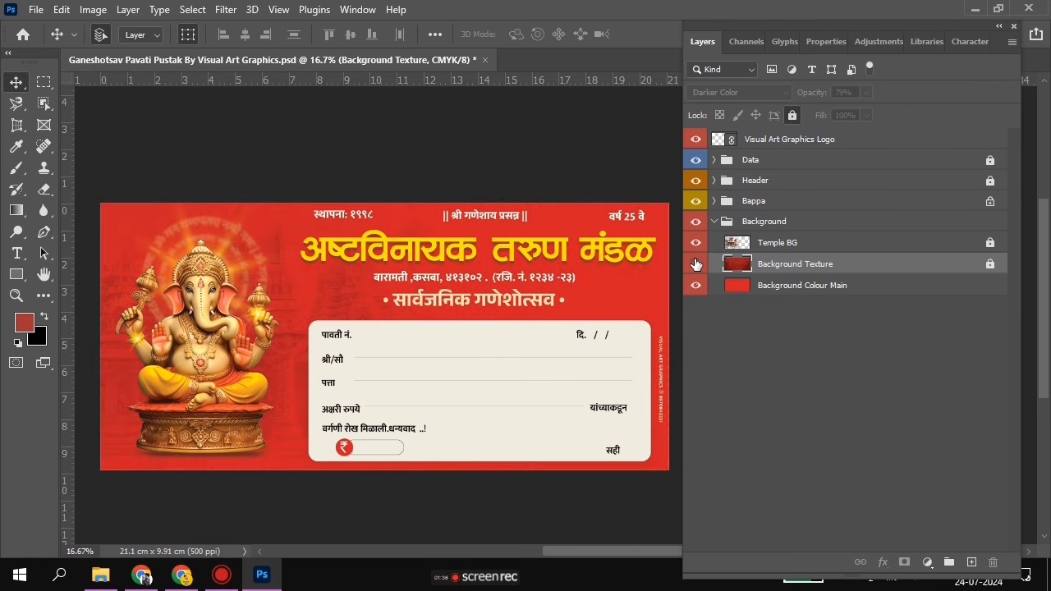
left_click(696, 242)
left_click(696, 242)
left_click(696, 263)
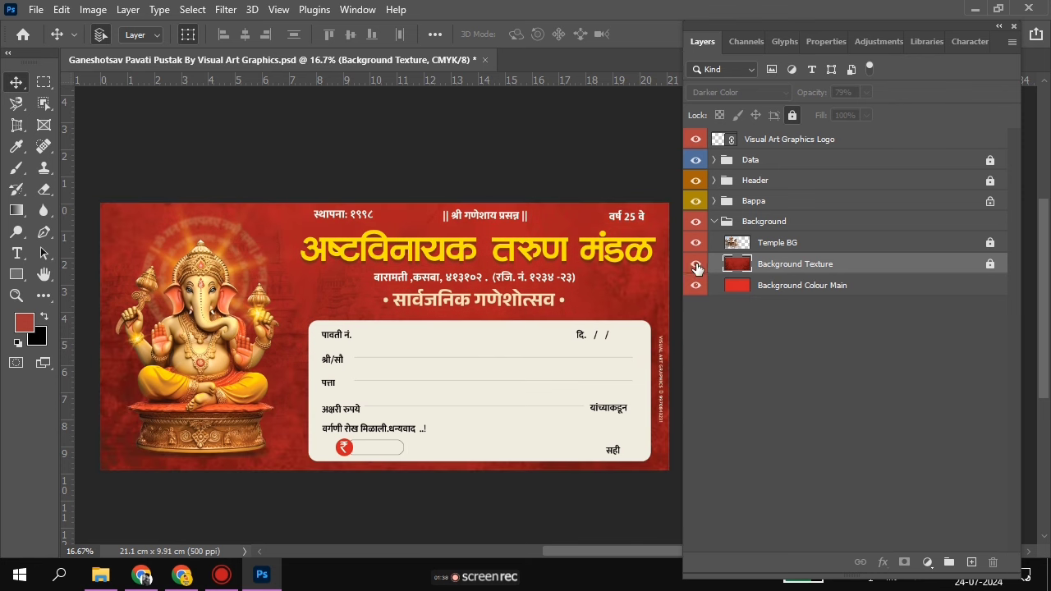
Fully lock and collapse the Background group, and save the document
left_click(830, 442)
left_click(773, 222)
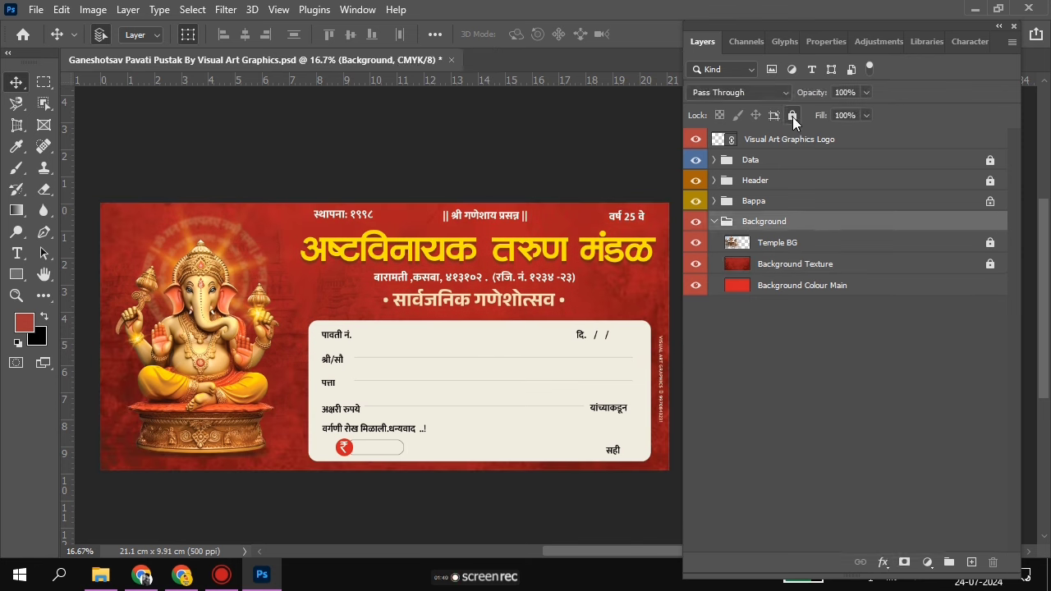
left_click(793, 115)
left_click(713, 221)
left_click(840, 375)
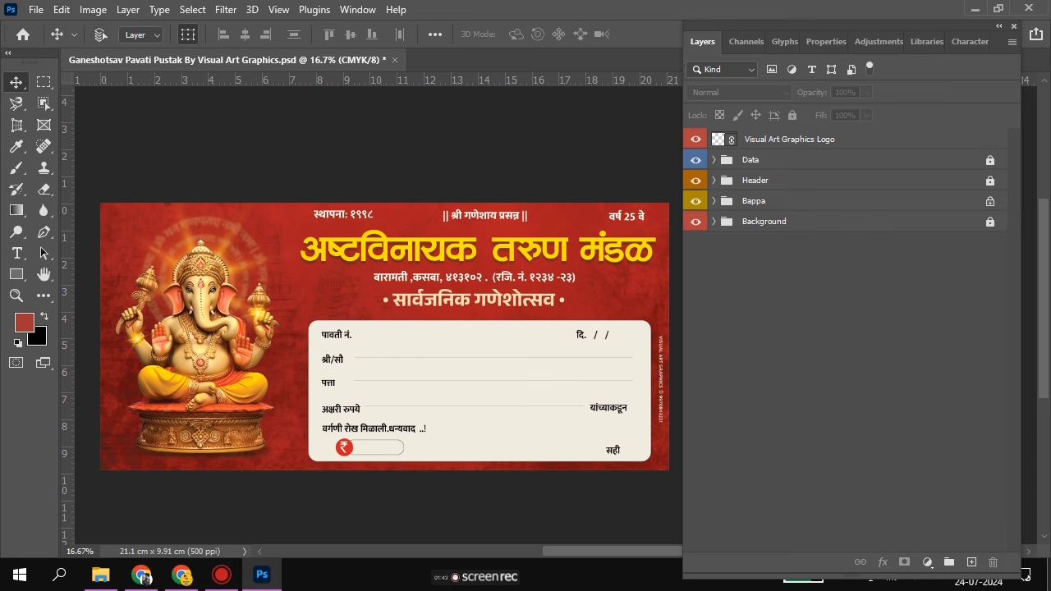
key("ctrl+s")
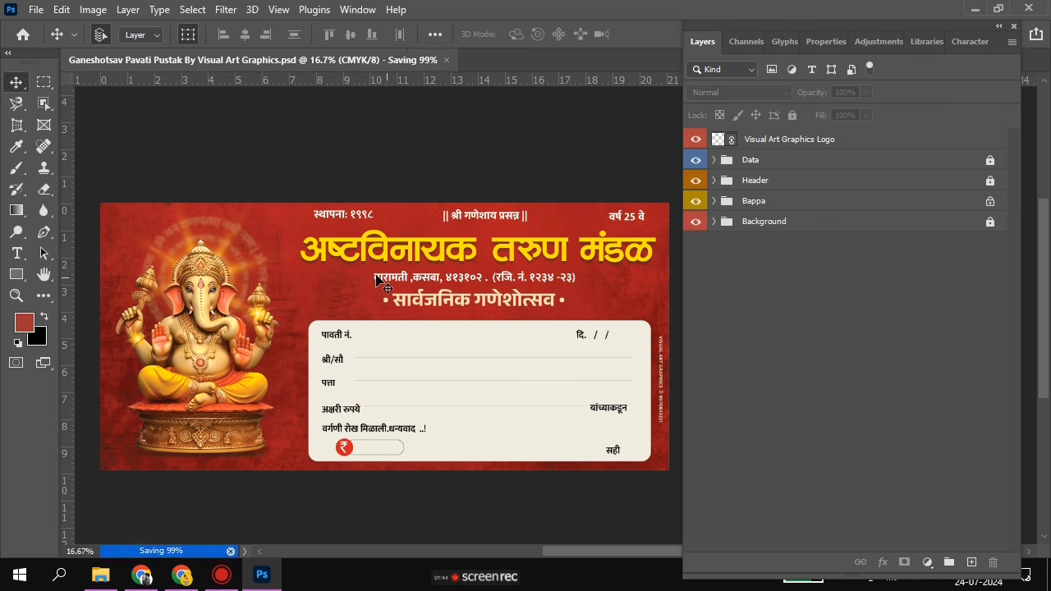